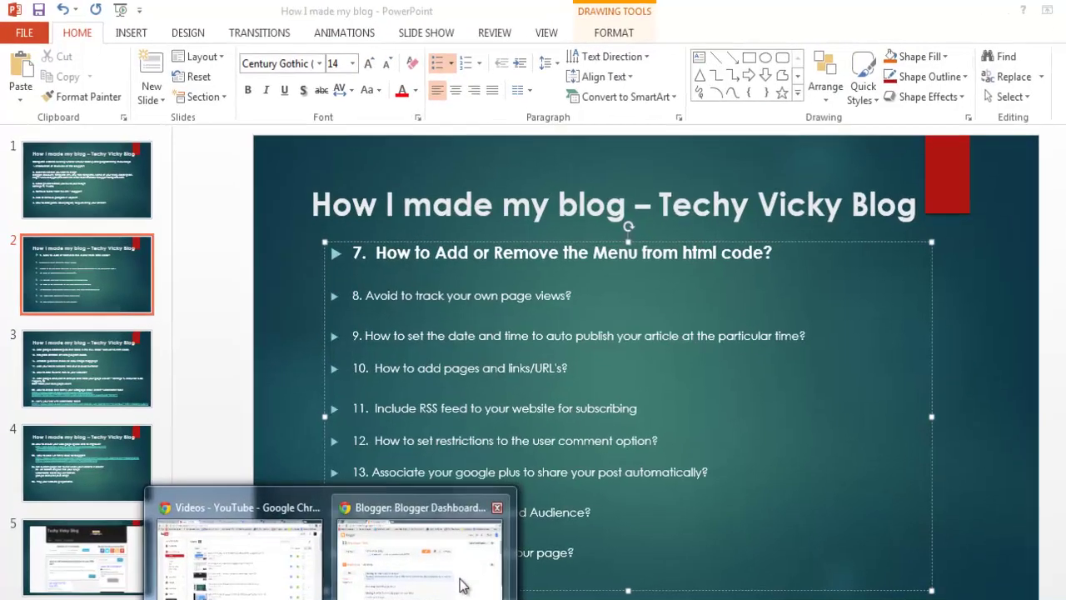
# Bring up the Blogger dashboard in Chrome.
pyautogui.click(417, 558)
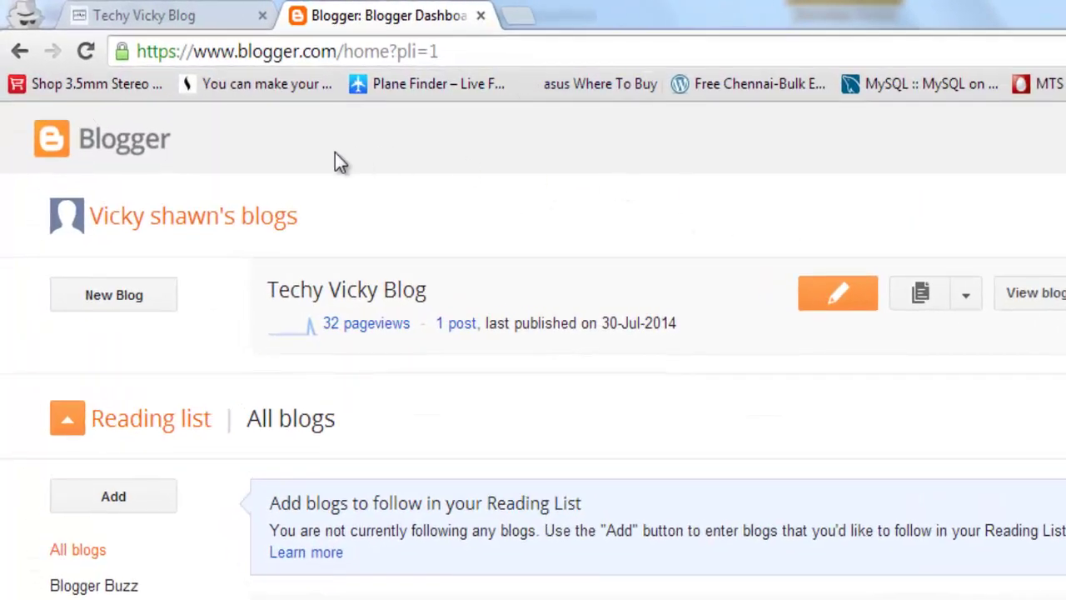
pyautogui.scroll(-4, 590, 242)
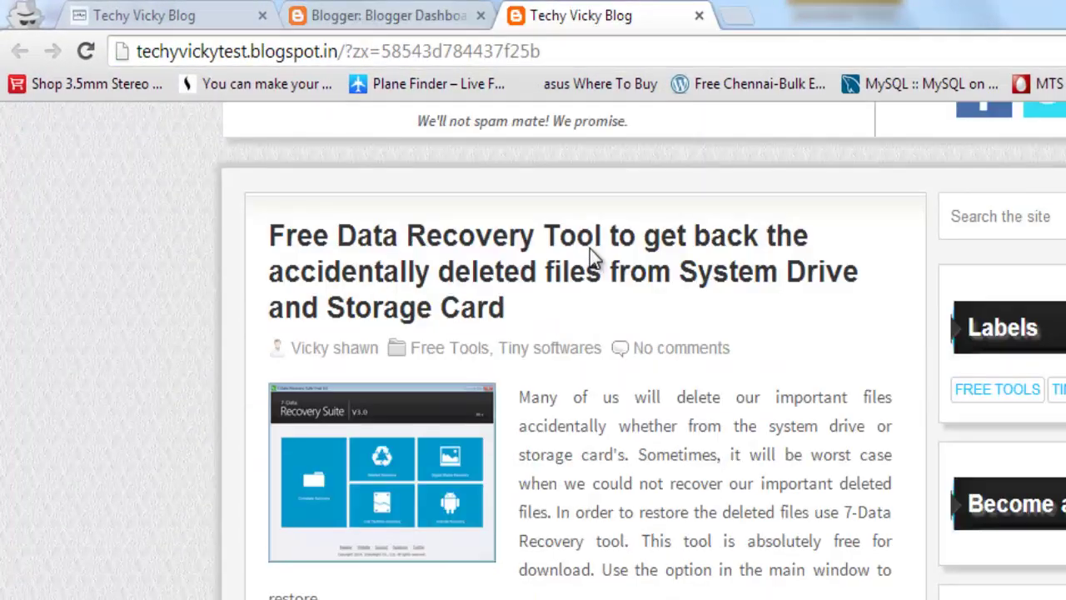
pyautogui.scroll(4, 298, 283)
pyautogui.scroll(1, 355, 236)
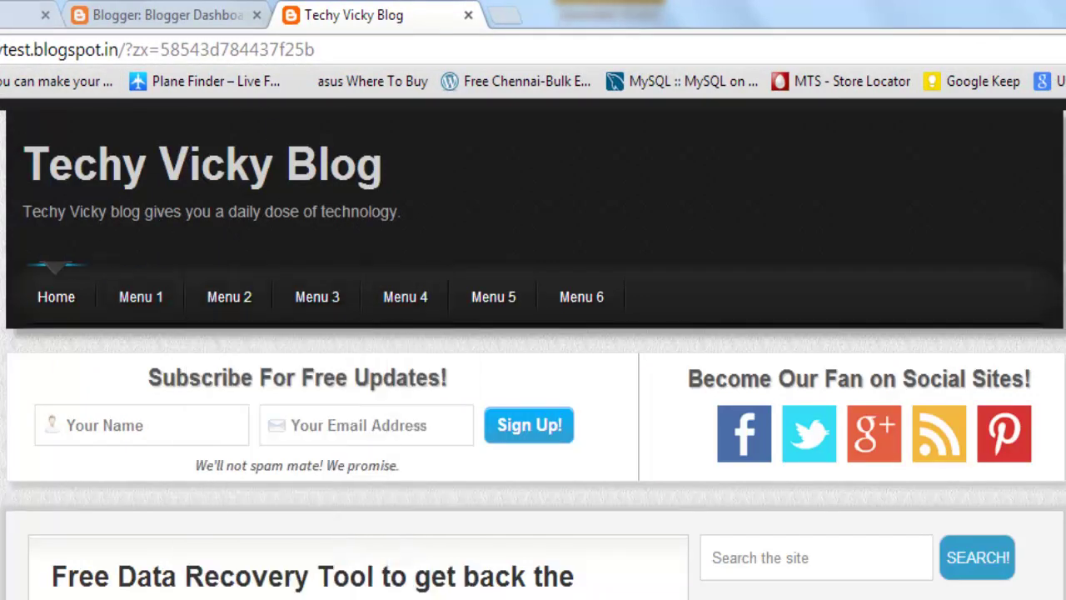
# Compare the live blog's dropdown menu with the test blog's Menu 1–6, then return to the dashboard.
pyautogui.click(17, 15)
pyautogui.scroll(-3, 616, 276)
pyautogui.scroll(-3, 616, 277)
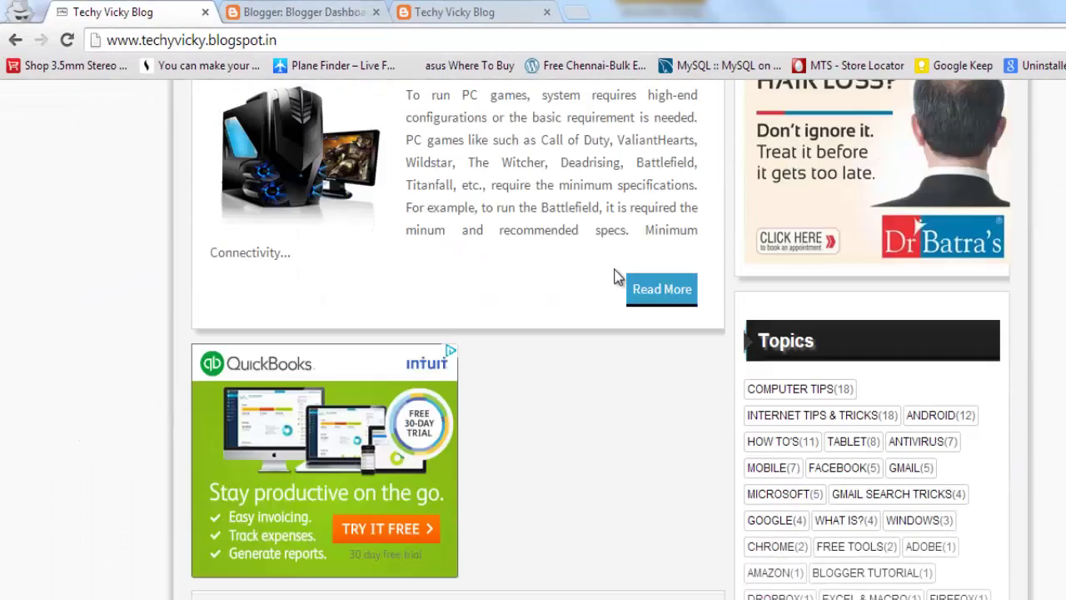
pyautogui.scroll(-10, 616, 277)
pyautogui.scroll(5, 614, 266)
pyautogui.scroll(5, 614, 267)
pyautogui.scroll(5, 617, 275)
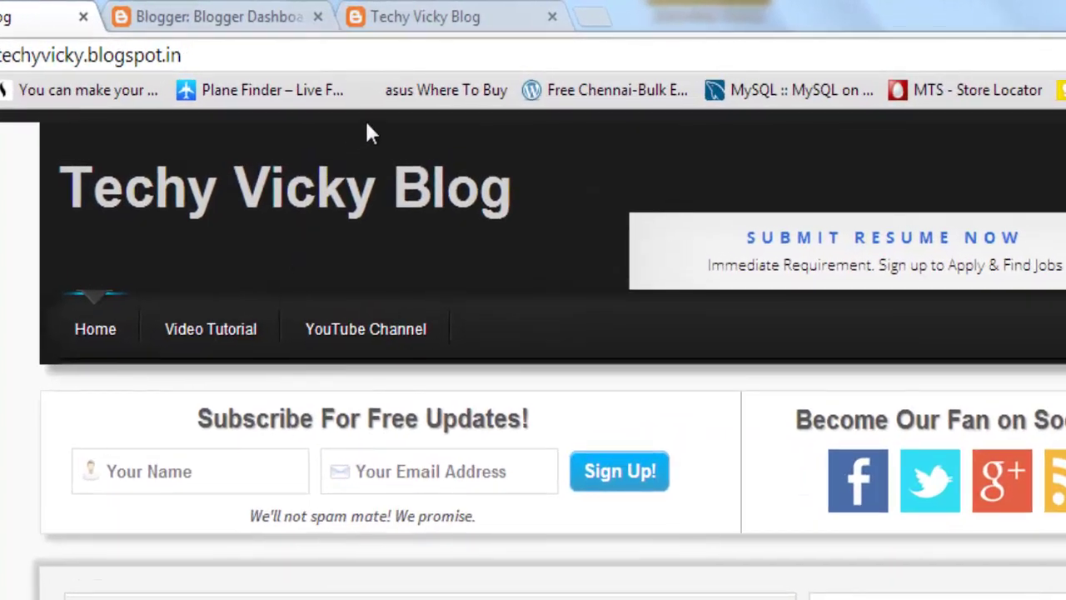
pyautogui.click(454, 10)
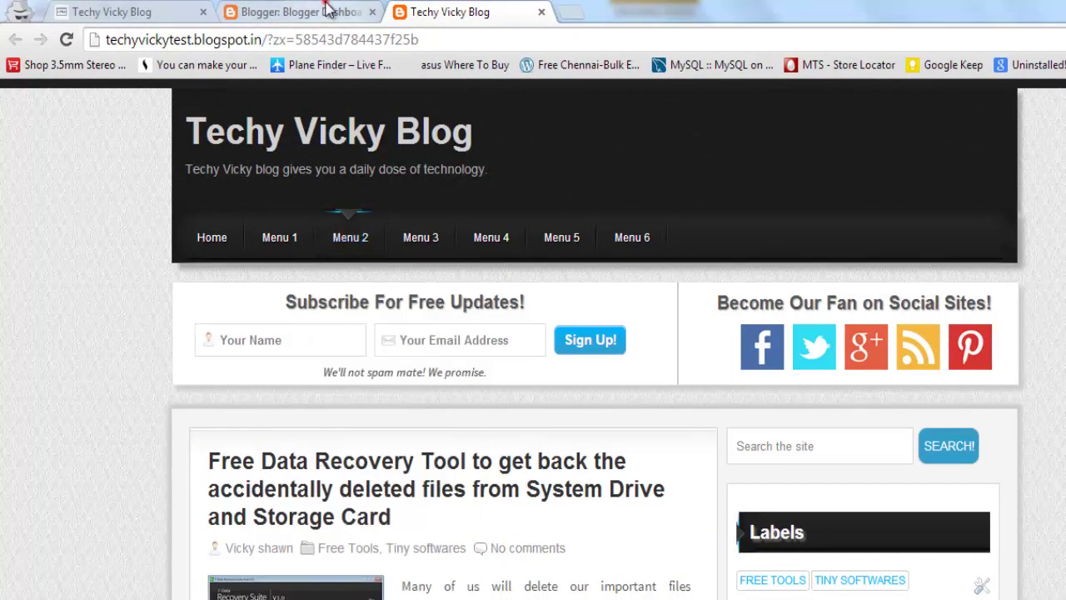
pyautogui.click(325, 11)
# Open the blog's Template page and inspect the test blog's Menu 1 link.
pyautogui.click(749, 230)
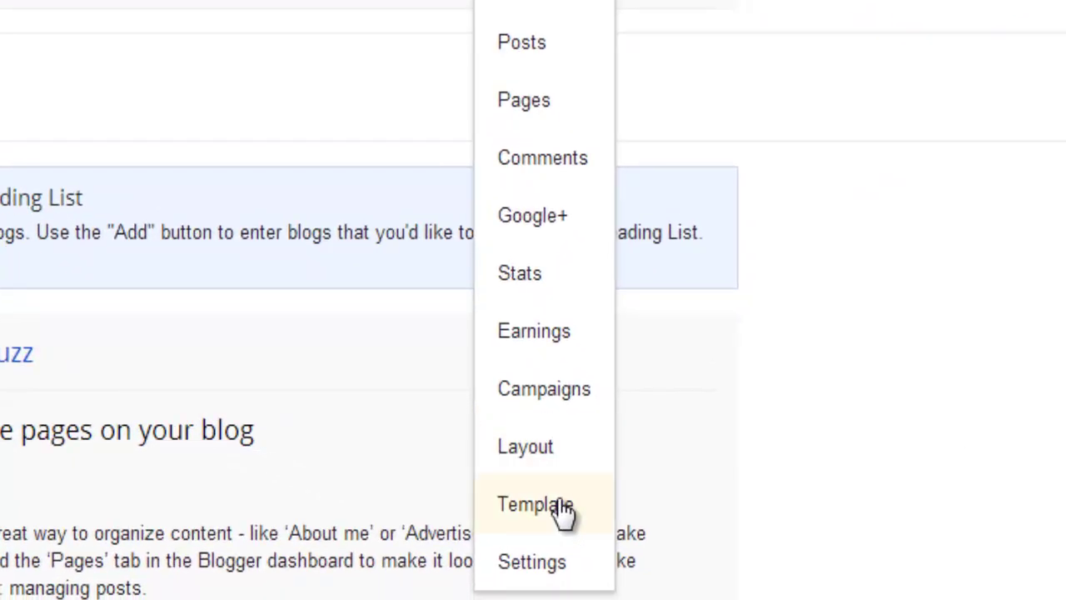
pyautogui.click(560, 505)
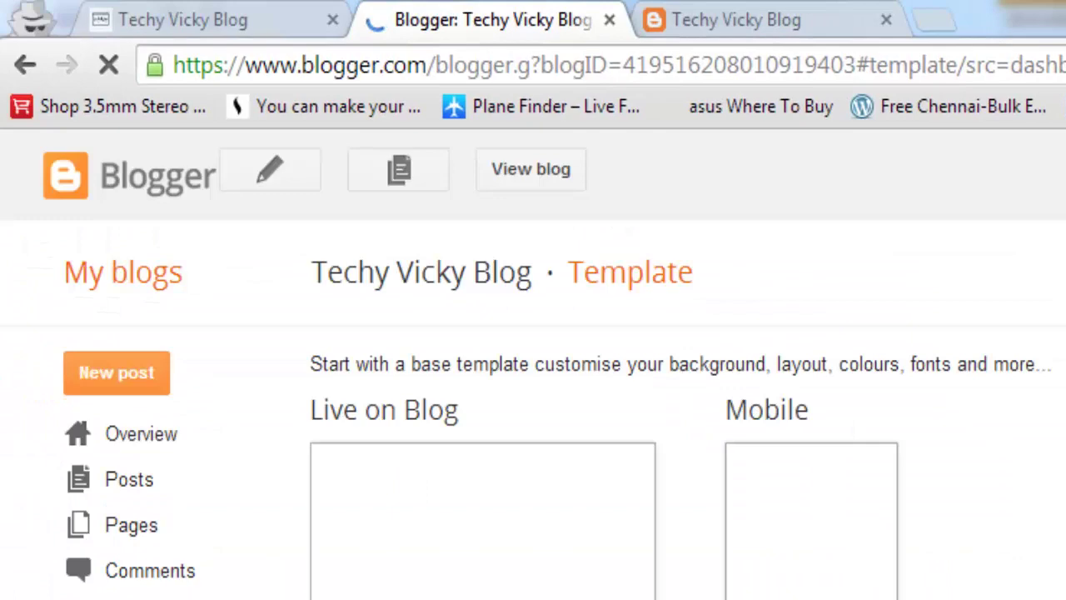
pyautogui.click(731, 17)
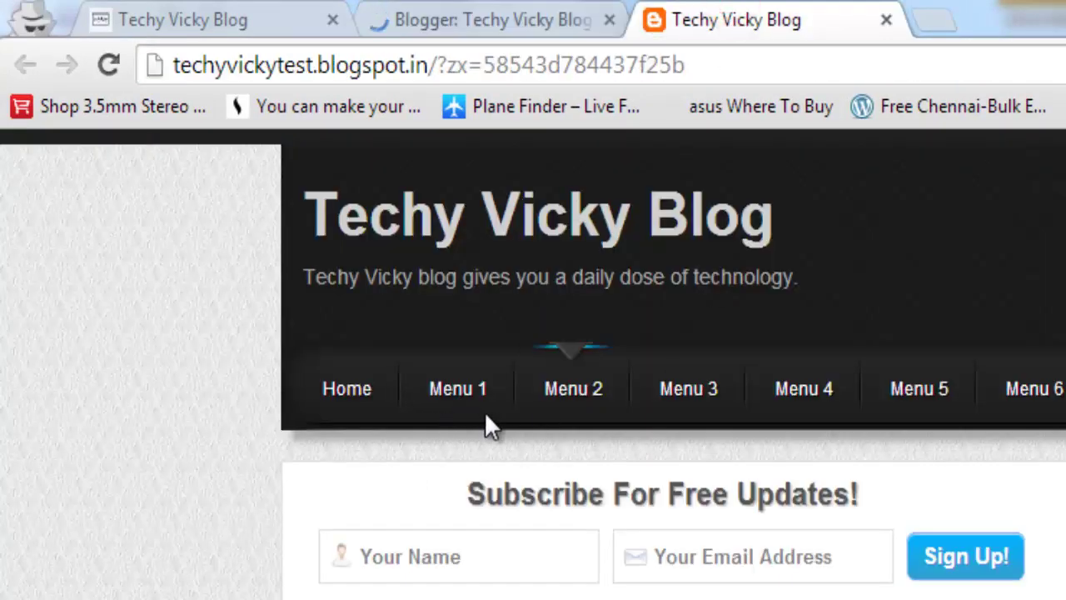
pyautogui.moveTo(231, 236)
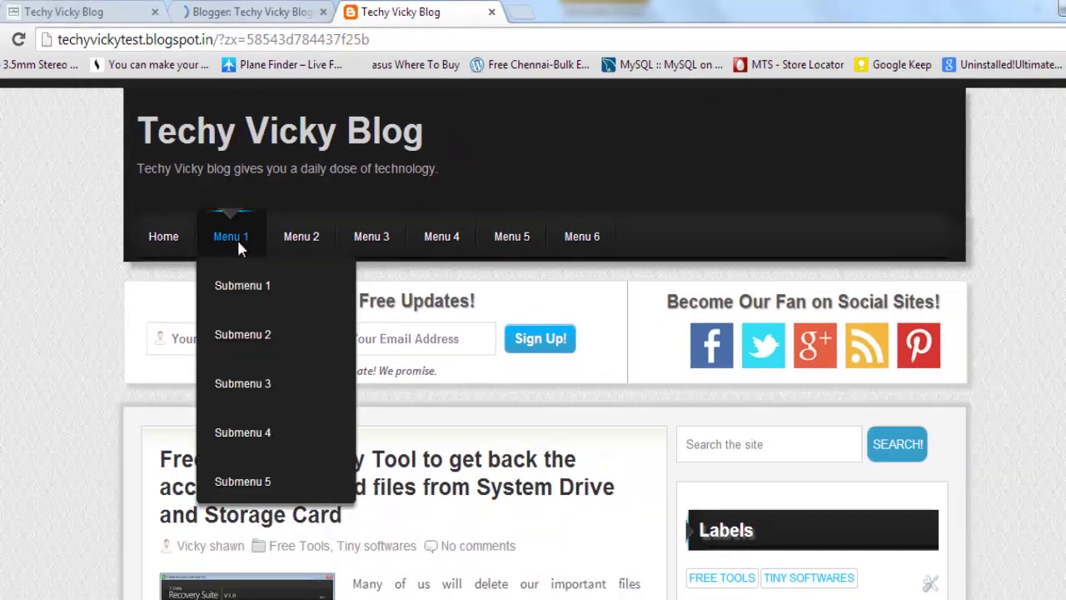
pyautogui.rightClick(240, 245)
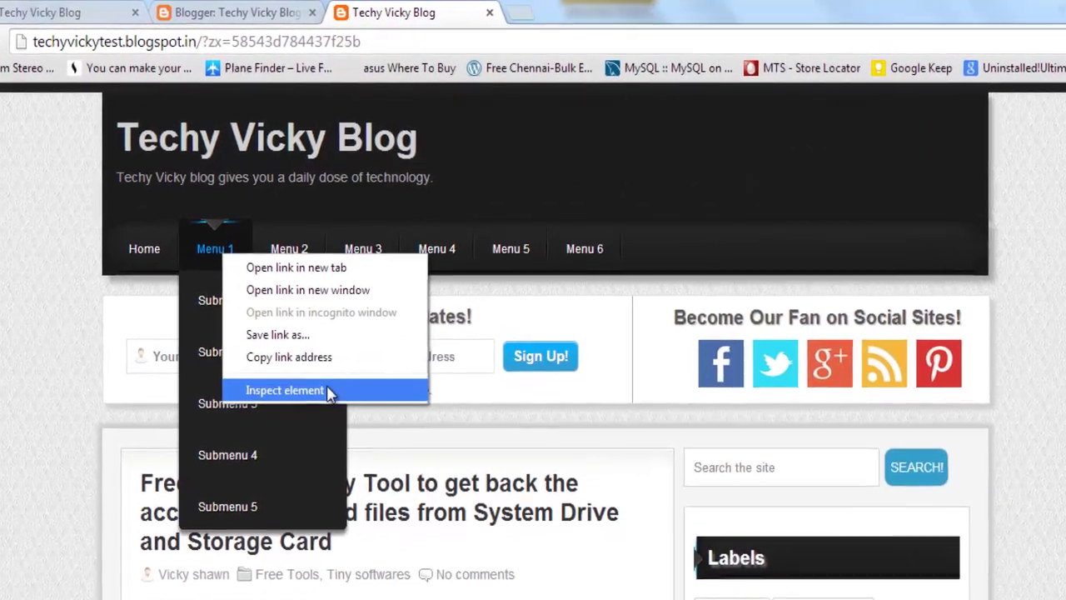
pyautogui.click(25, 224)
# Search the template HTML for 'Menu 1' and review the navigation menu code.
pyautogui.click(232, 13)
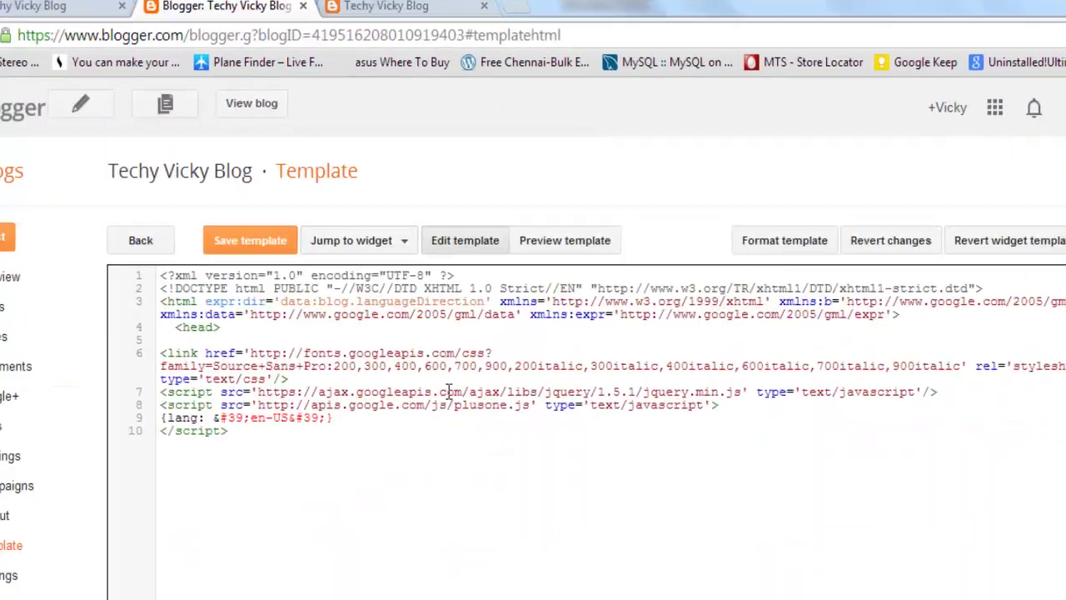
pyautogui.click(413, 339)
pyautogui.hotkey('ctrl', 'f')
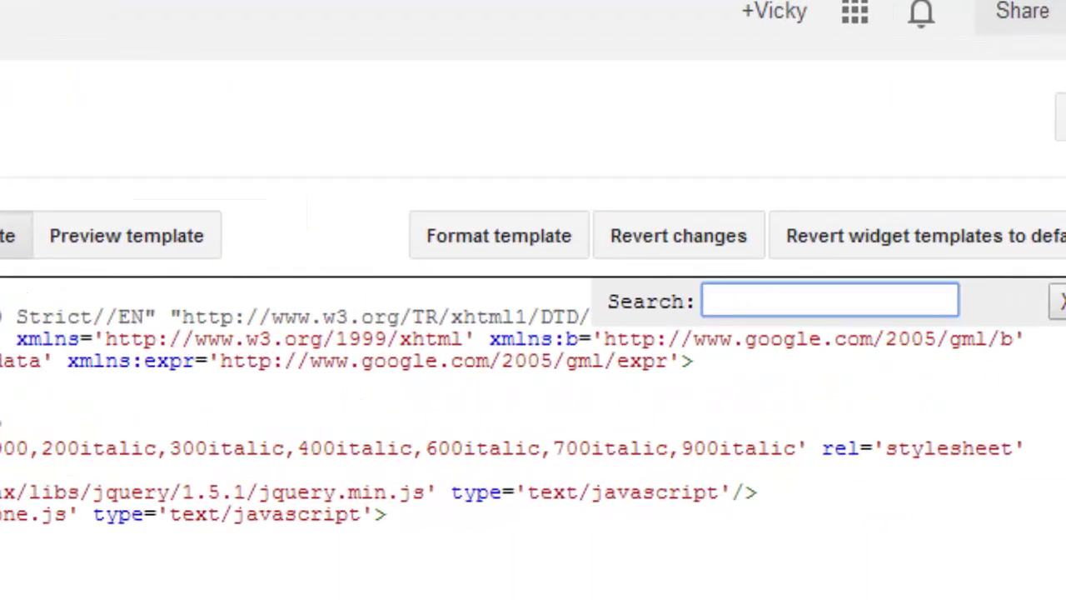
pyautogui.write('Menu 1')
pyautogui.press('Return')
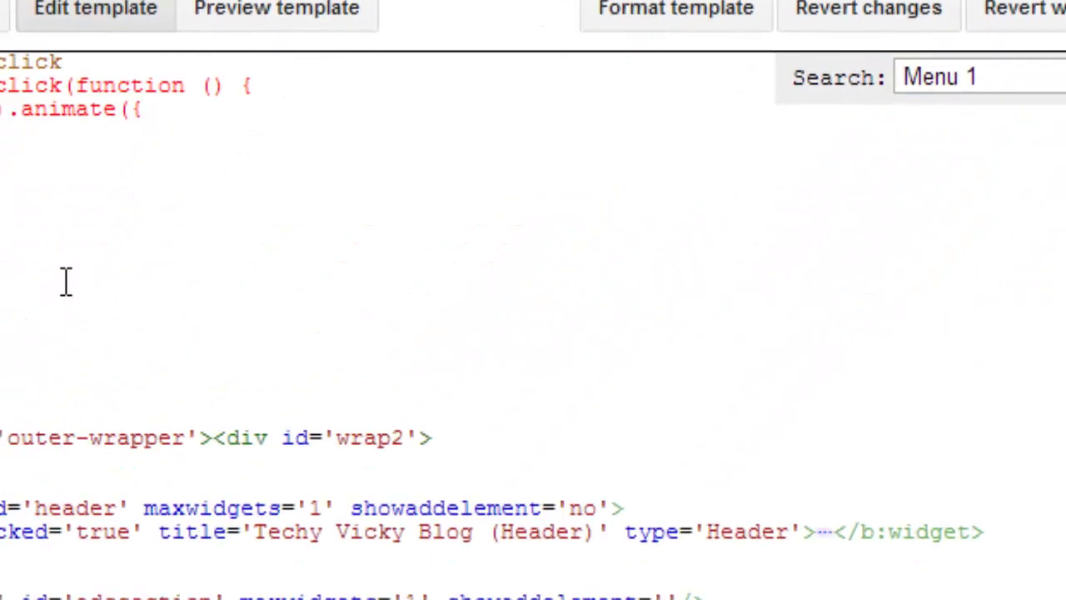
pyautogui.scroll(-5, 387, 118)
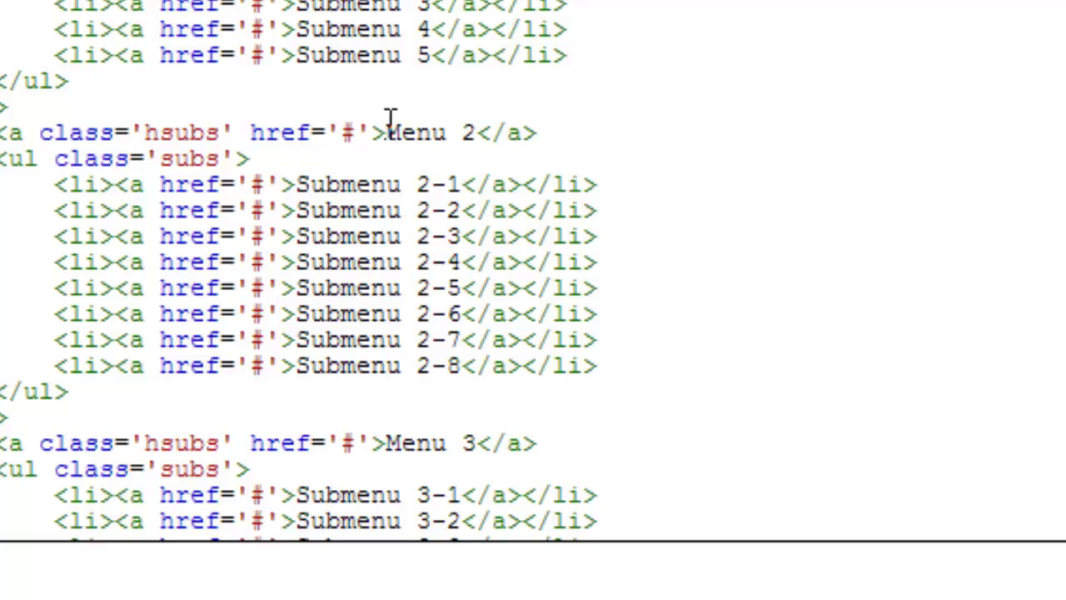
pyautogui.scroll(2, 390, 118)
pyautogui.scroll(3, 400, 262)
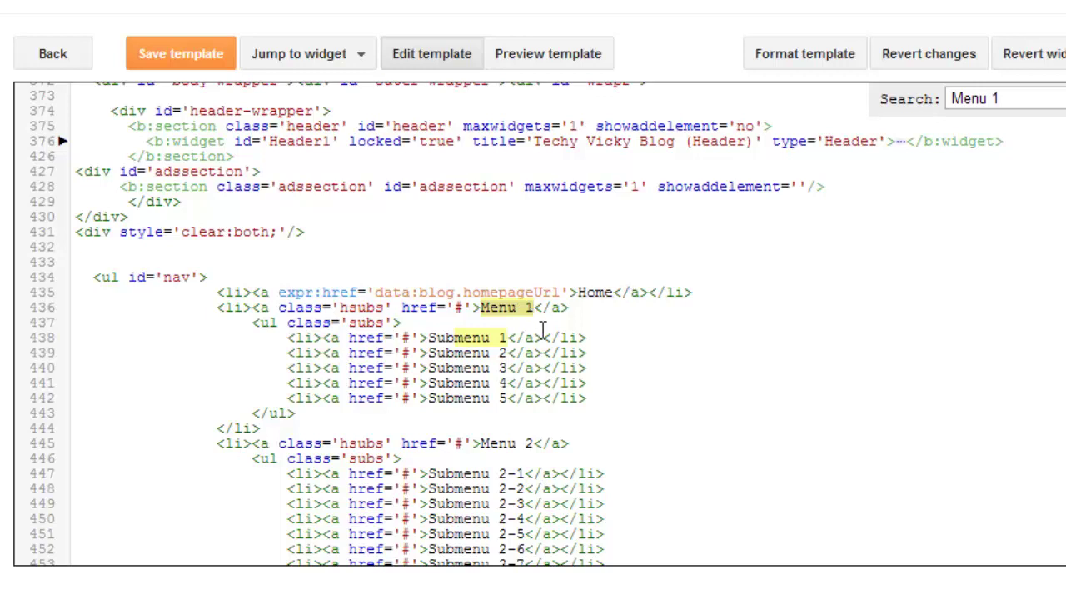
pyautogui.scroll(-10, 525, 325)
pyautogui.scroll(-3, 525, 321)
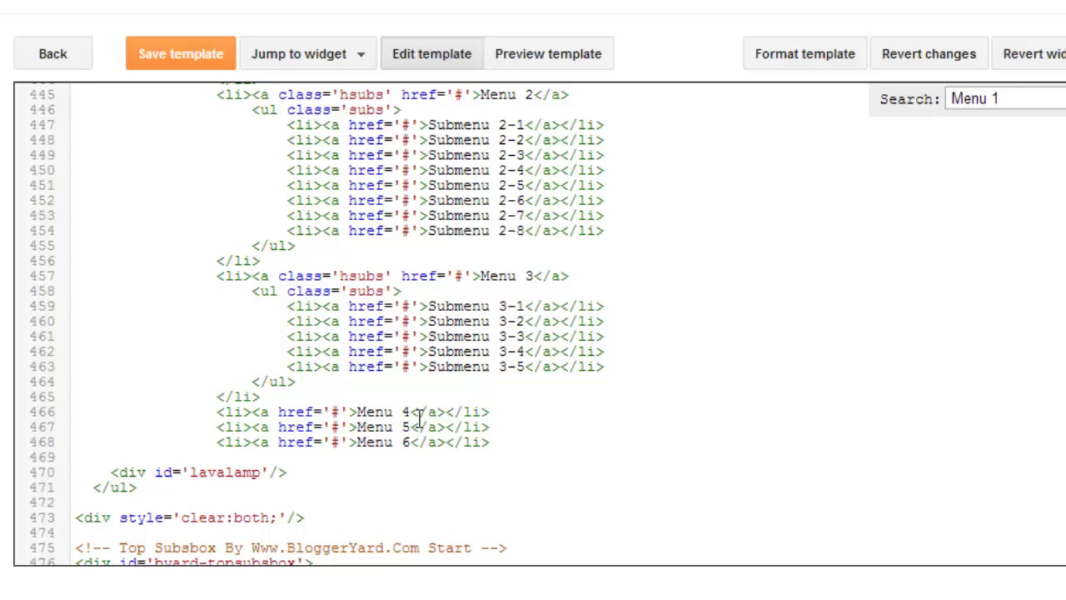
pyautogui.scroll(3, 546, 350)
pyautogui.scroll(-2, 546, 352)
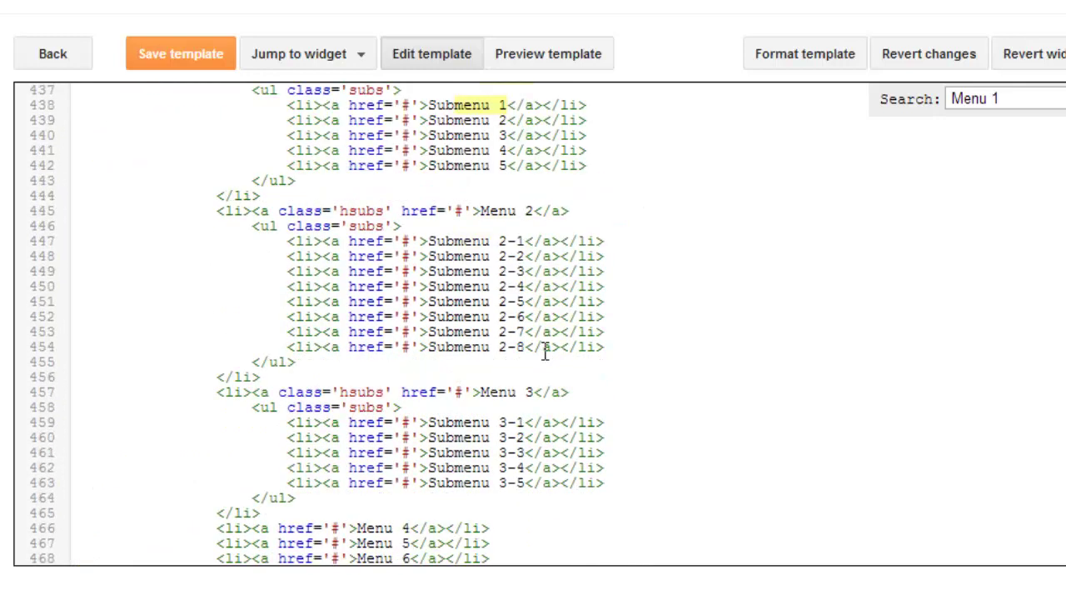
pyautogui.scroll(2, 545, 351)
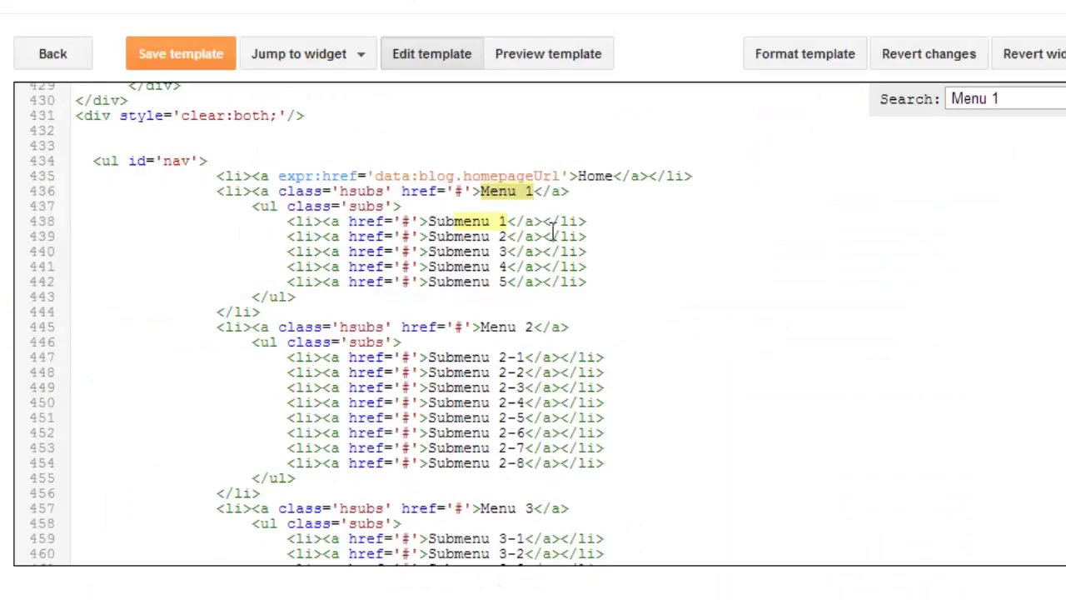
# Replace the Menu 1 label with 'Video Tutorial' in the template code.
pyautogui.write('Video')
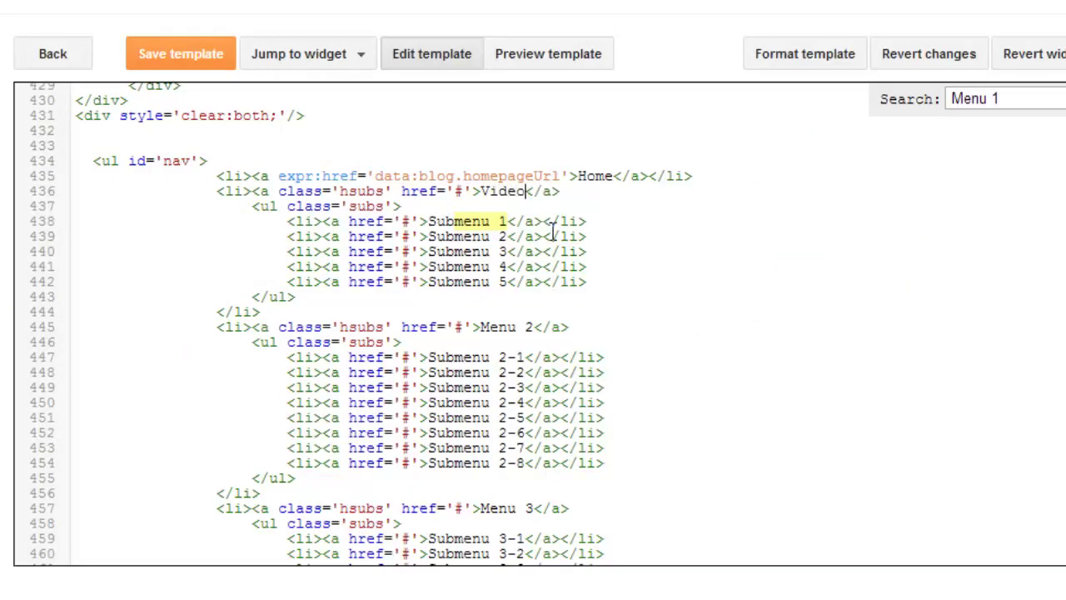
pyautogui.write(' Tra')
pyautogui.press('BackSpace')
pyautogui.press('BackSpace')
pyautogui.press('BackSpace')
pyautogui.write('Tur')
pyautogui.write('orial')
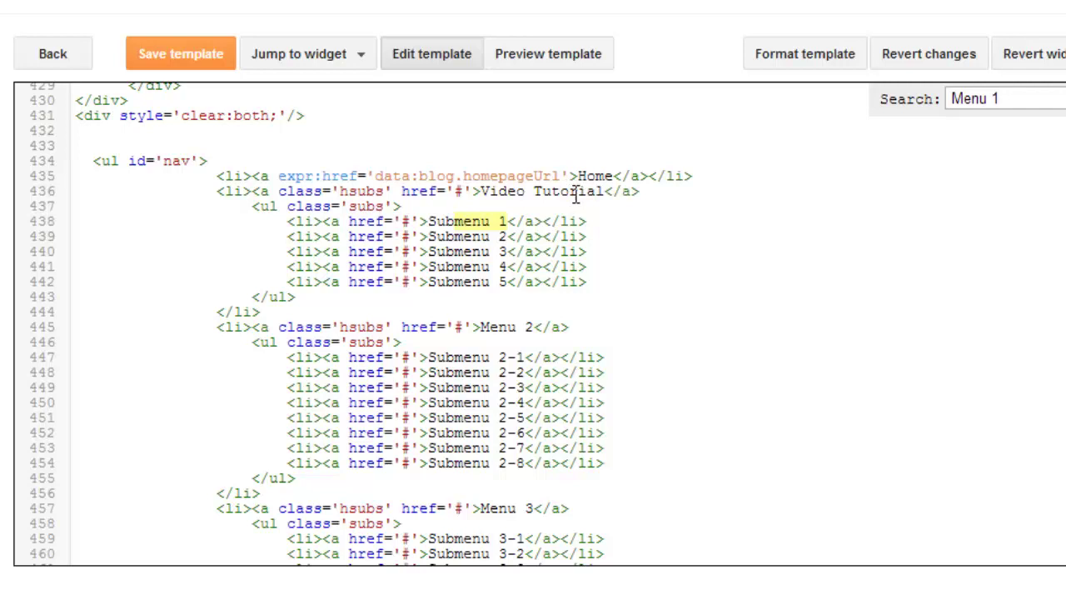
pyautogui.doubleClick(574, 193)
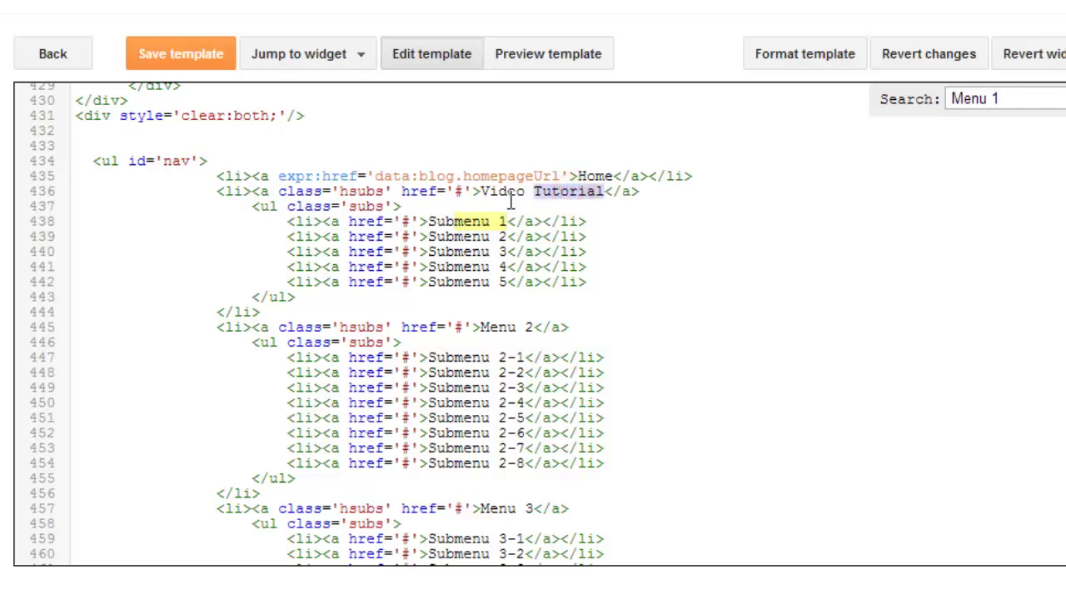
pyautogui.moveTo(482, 193); pyautogui.dragTo(604, 193)
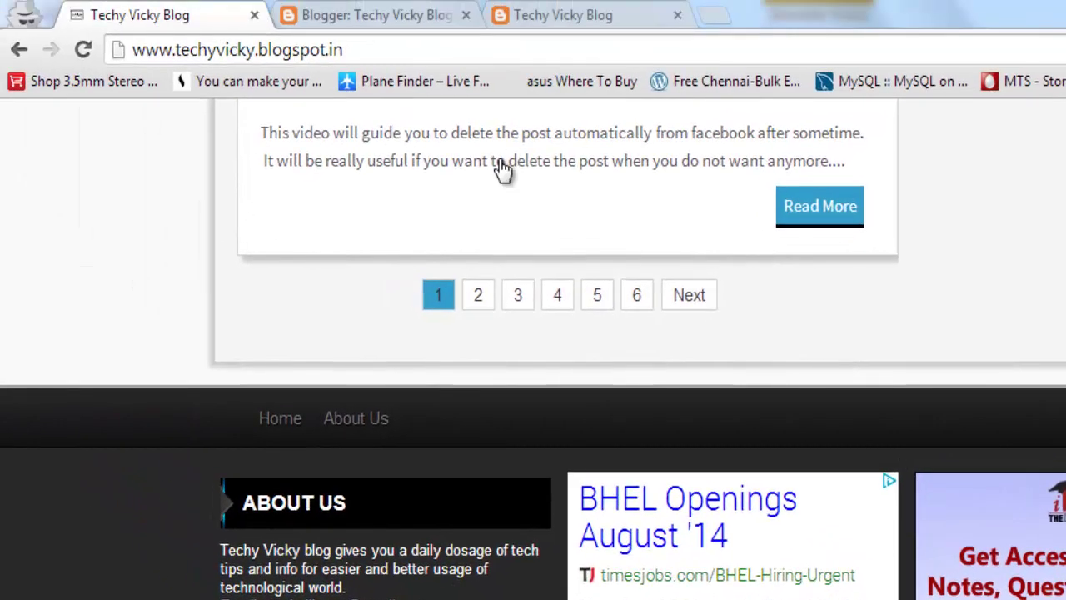
pyautogui.scroll(15, 502, 167)
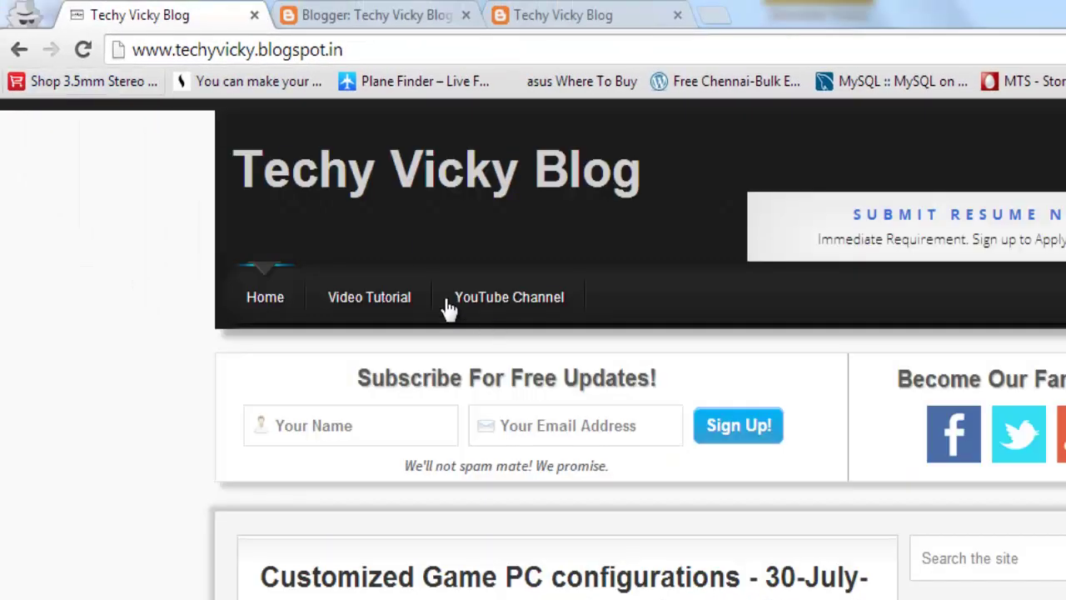
# Relabel Menu 2 as 'Youtube Channel' in the template code.
pyautogui.click(417, 14)
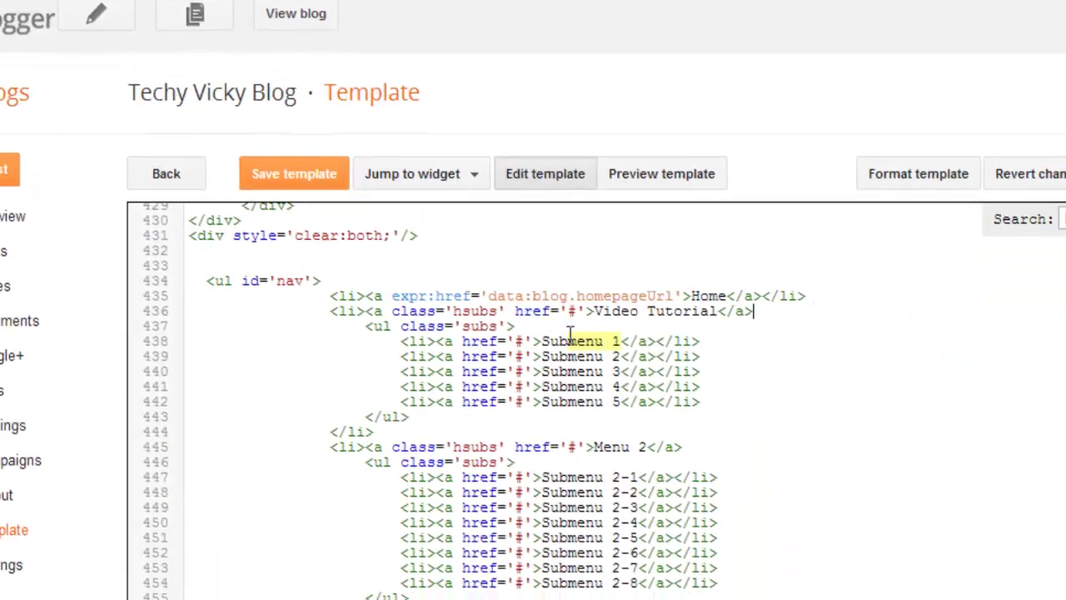
pyautogui.click(481, 331)
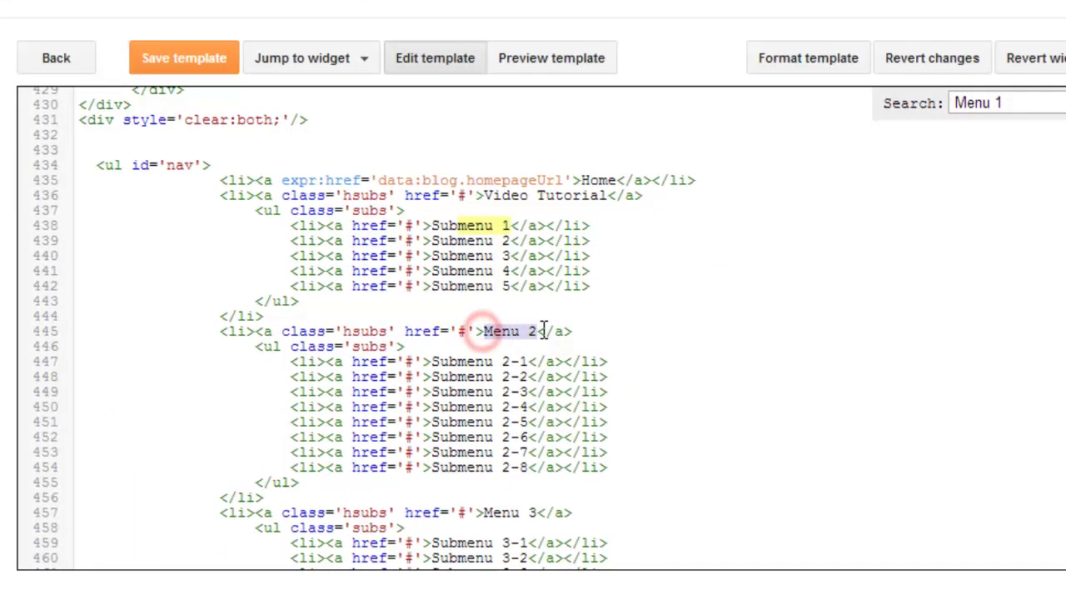
pyautogui.moveTo(491, 330); pyautogui.dragTo(543, 331)
pyautogui.write('Youtube ')
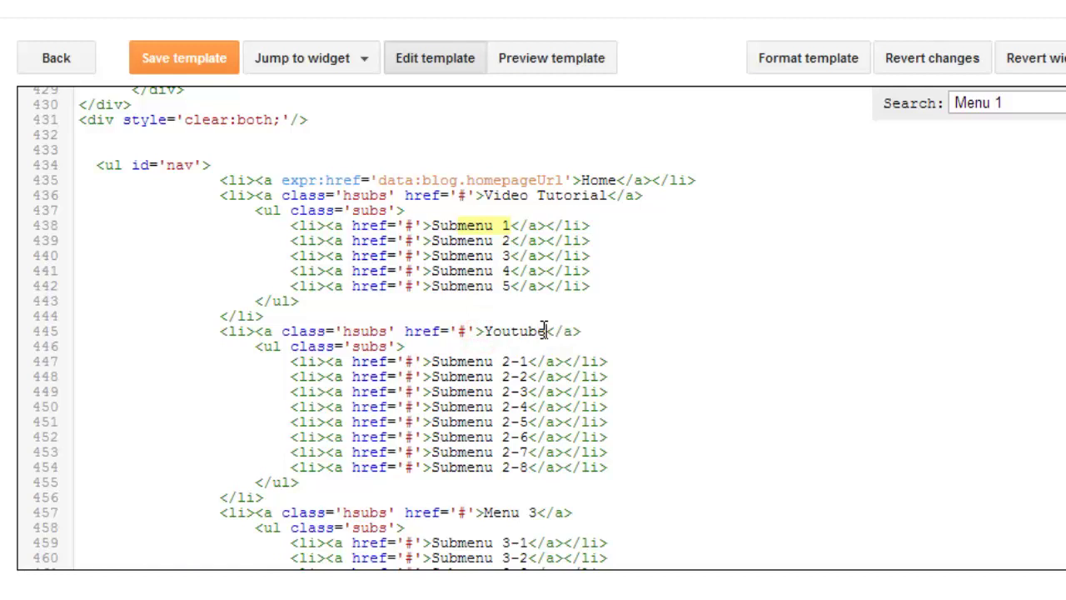
pyautogui.write('Channel')
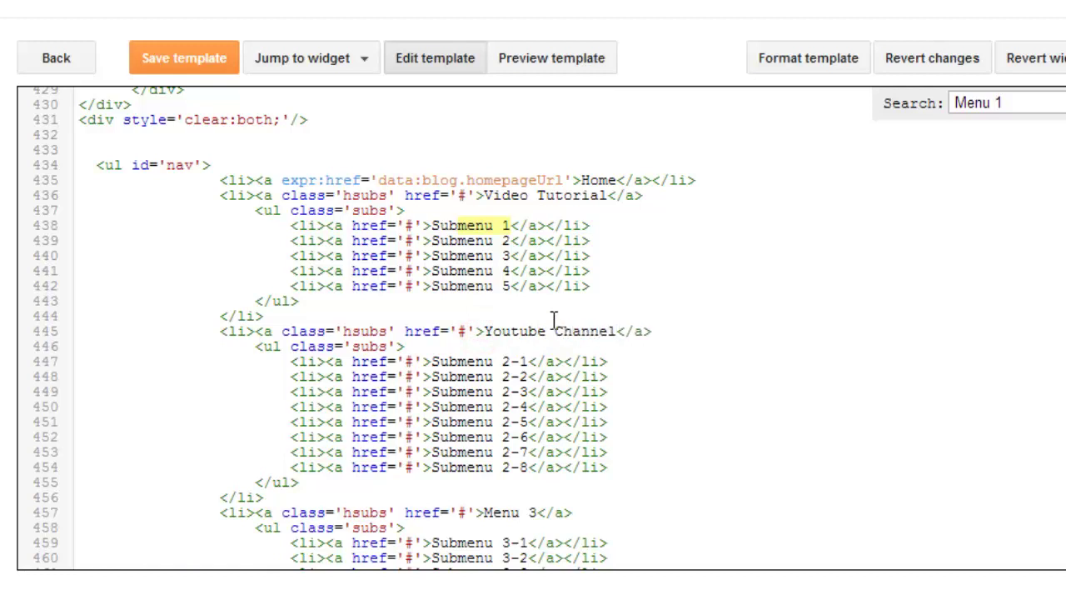
pyautogui.click(608, 179)
pyautogui.doubleClick(409, 225)
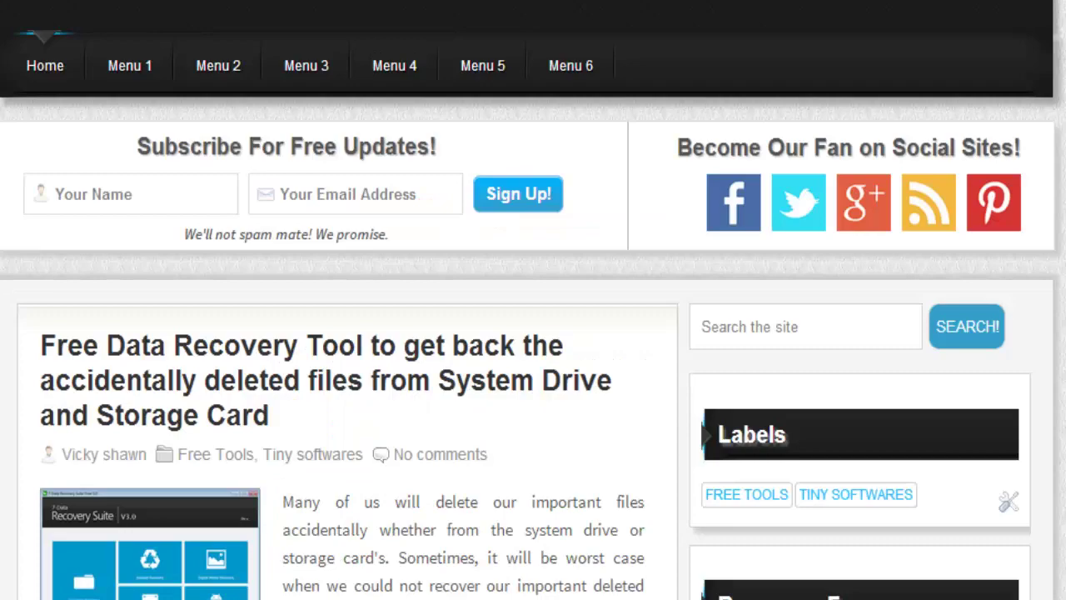
# Replace the '#' link on line 438 with the Free Data Recovery Tool post's URL.
pyautogui.scroll(-2, 317, 138)
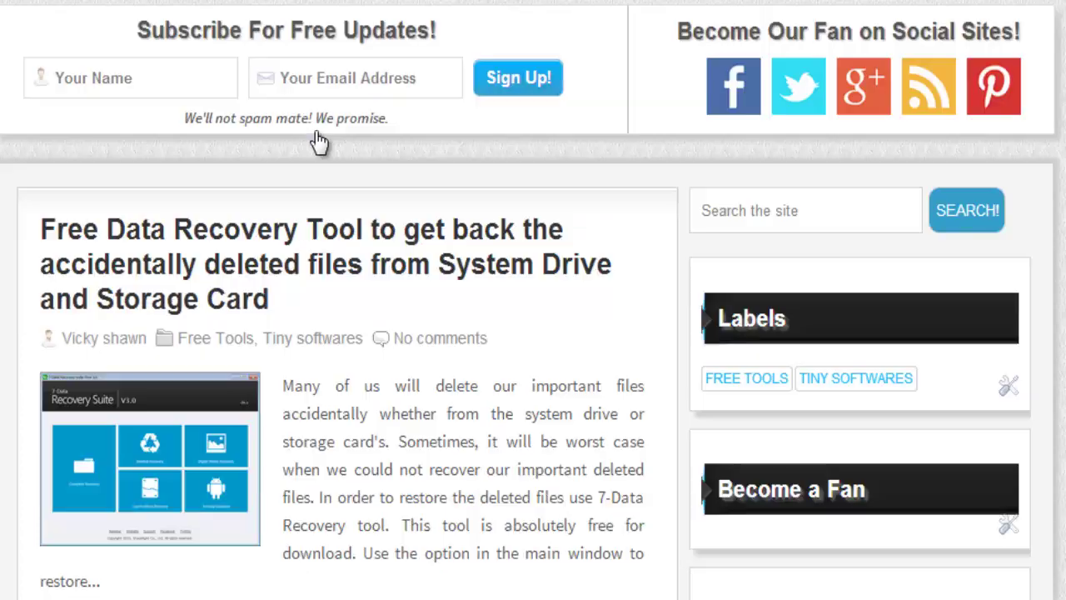
pyautogui.scroll(-2, 315, 169)
pyautogui.click(315, 145)
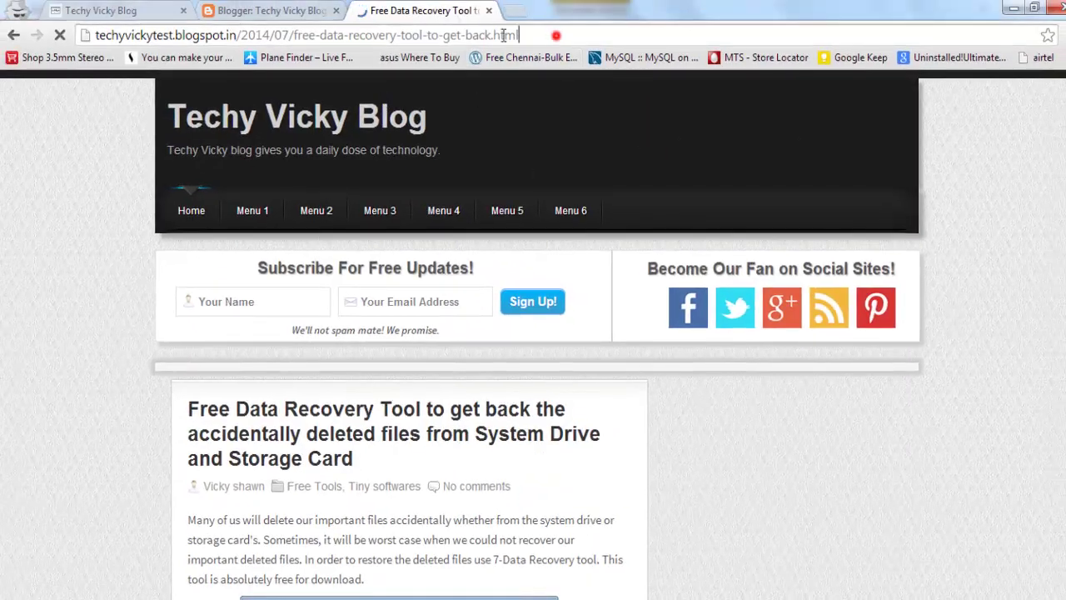
pyautogui.click(550, 35)
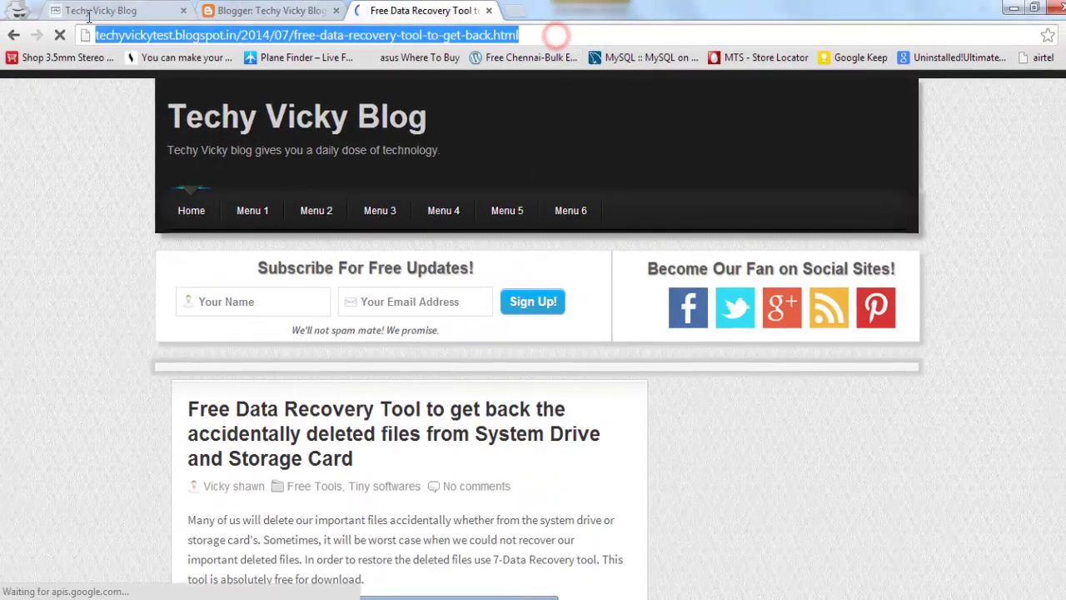
pyautogui.click(267, 7)
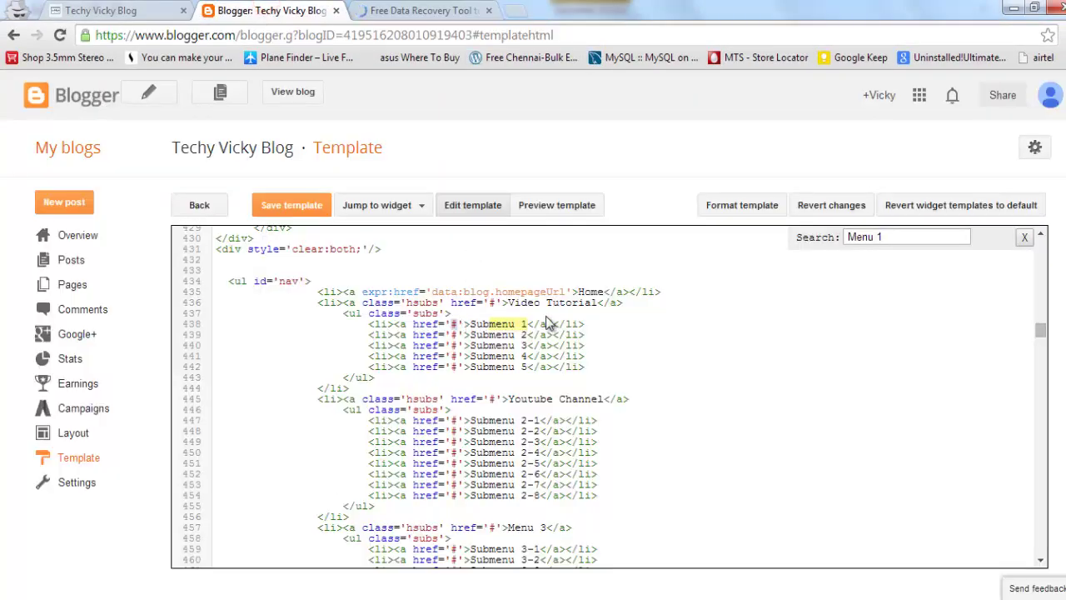
pyautogui.doubleClick(456, 324)
pyautogui.write('http://techyvickytest.blogspot.in/2014/07/free-data-recovery-tool-to-get-back.html')
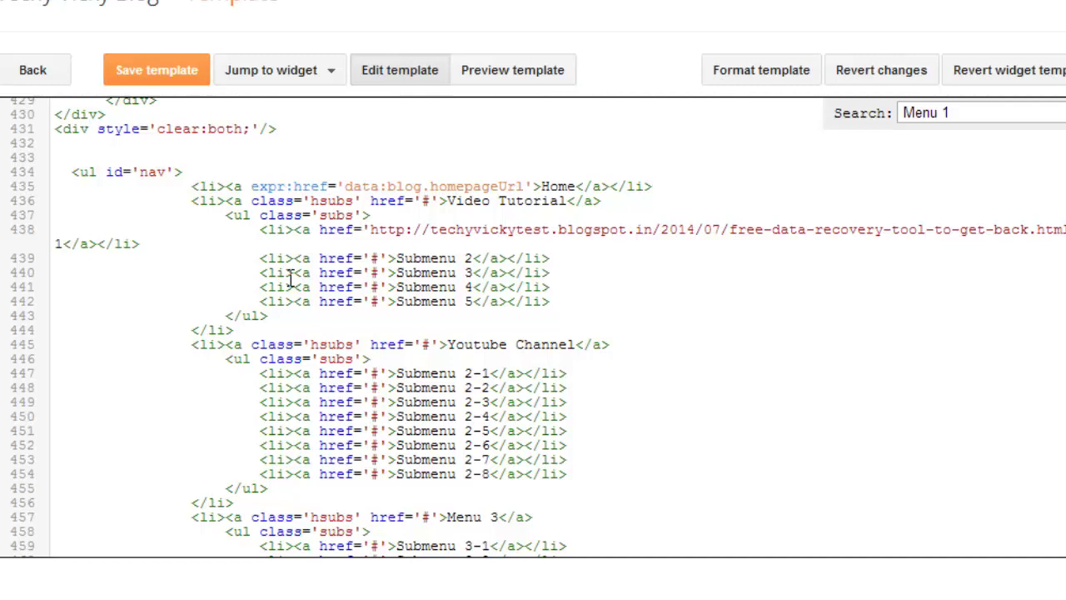
# Label the first submenu 'Tools', and rename Submenu 2 and 3 to 'Tiny Softwares' and 'Android'.
pyautogui.write('Tools')
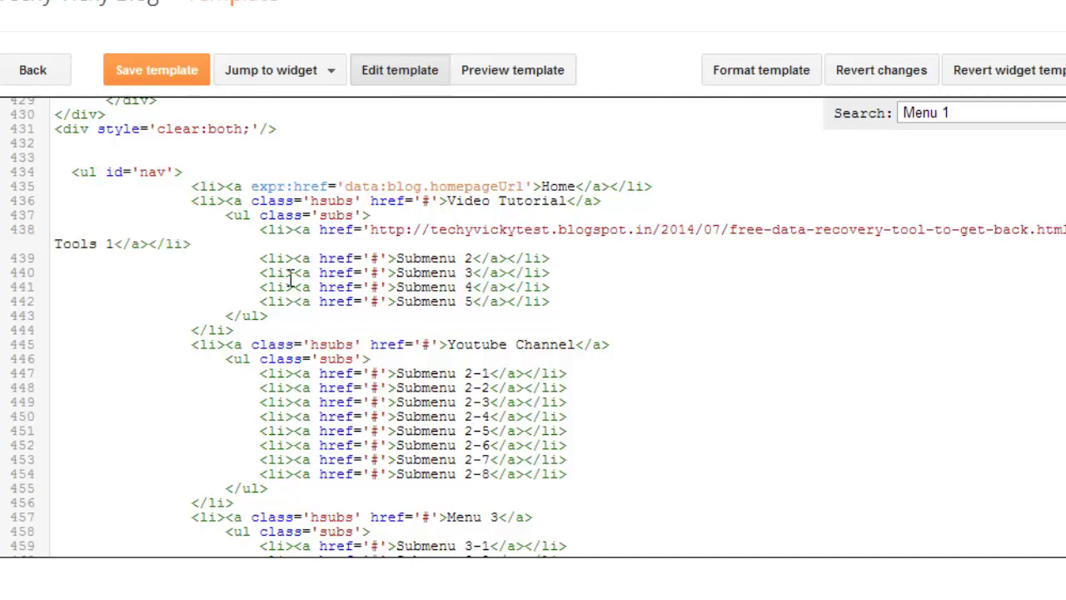
pyautogui.moveTo(397, 260); pyautogui.dragTo(472, 260)
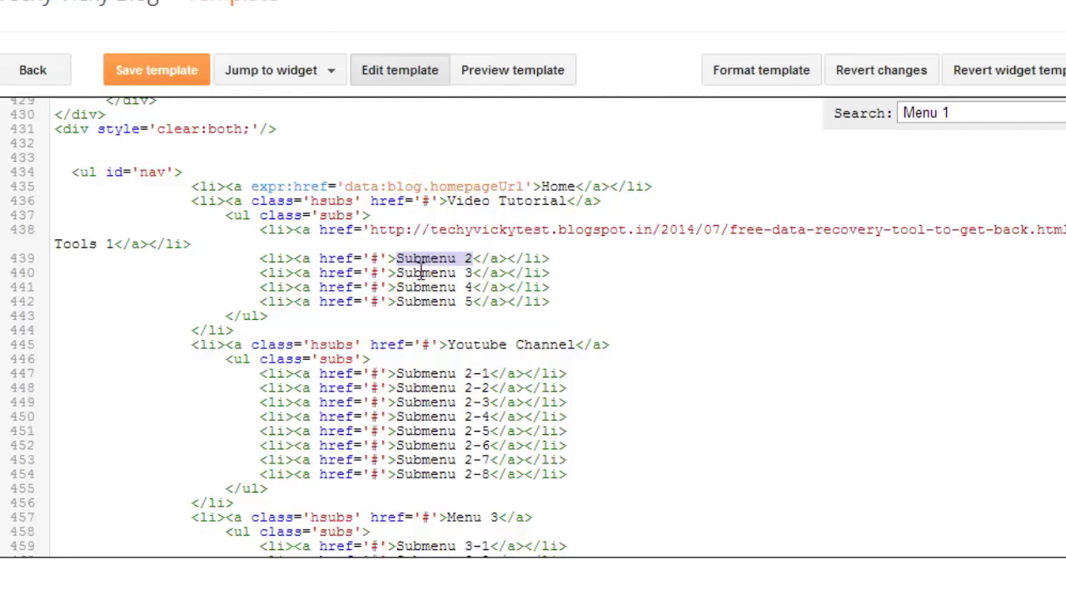
pyautogui.write('Tiny Softwar')
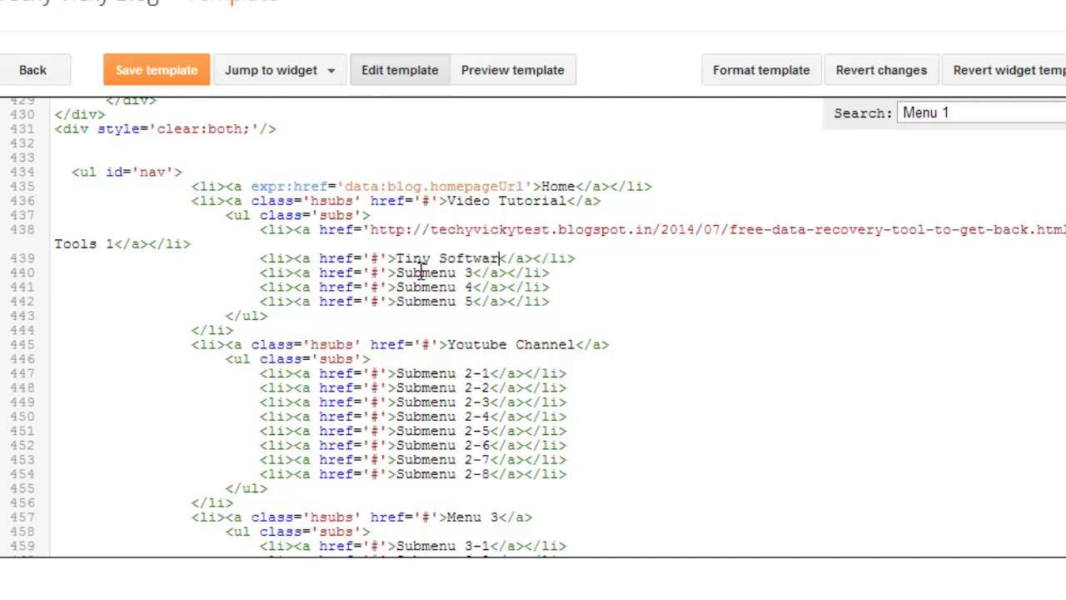
pyautogui.write('es')
pyautogui.moveTo(396, 272); pyautogui.dragTo(474, 277)
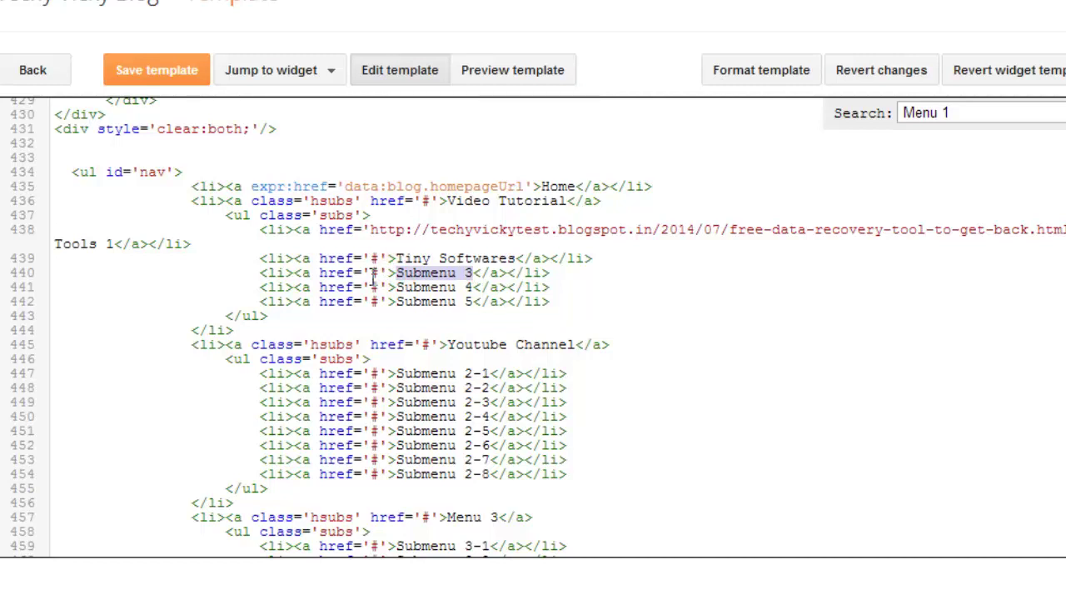
pyautogui.write('Android')
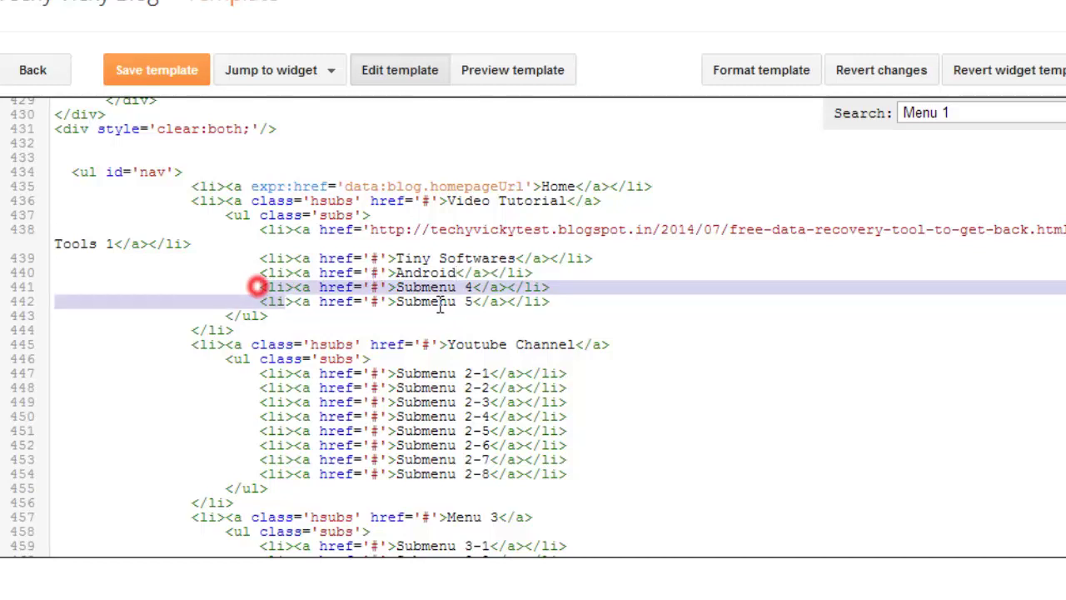
# Delete the Submenu 4 and Submenu 5 lines and the leftover spacing after them.
pyautogui.moveTo(441, 305); pyautogui.dragTo(547, 301)
pyautogui.press('Delete')
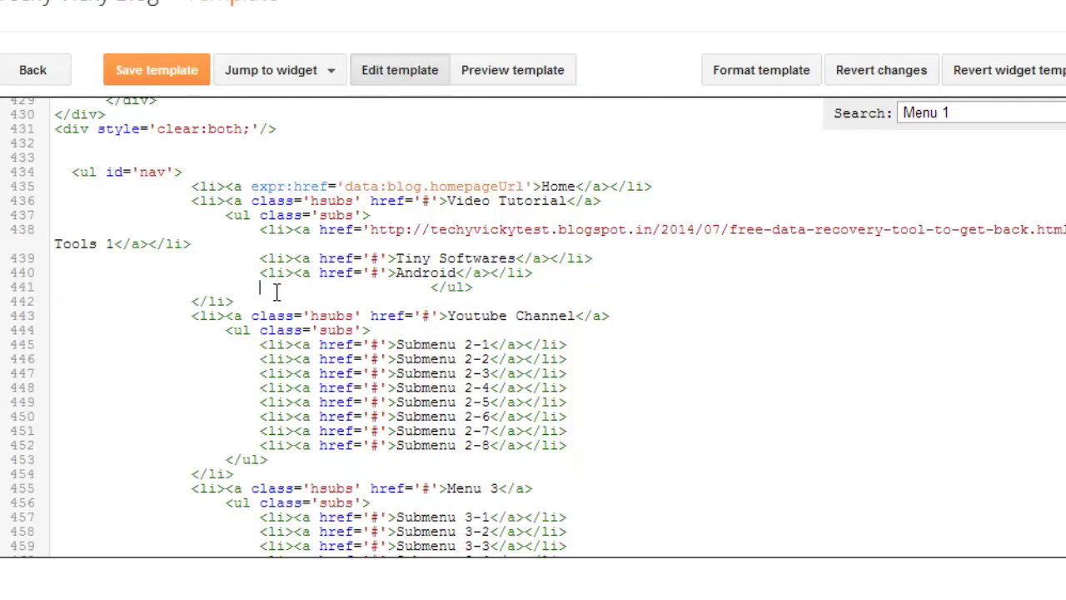
pyautogui.press('Delete')
pyautogui.press('Delete')
pyautogui.press('Delete')
pyautogui.press('Delete')
pyautogui.press('Delete')
pyautogui.press('Delete')
pyautogui.press('Delete')
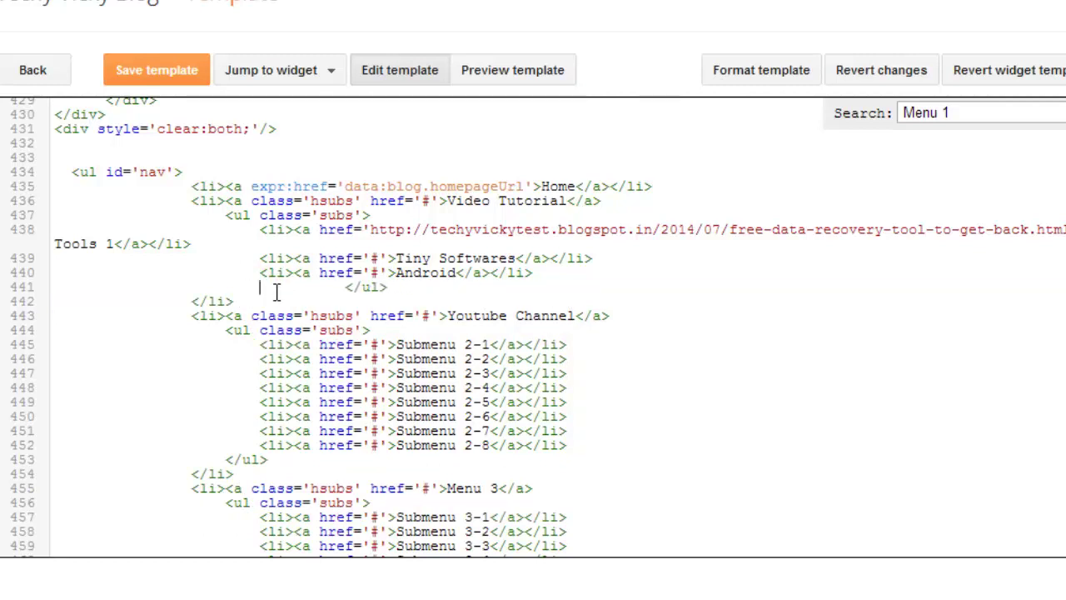
pyautogui.press('Delete')
pyautogui.press('Delete')
pyautogui.press('Delete')
pyautogui.press('Delete')
pyautogui.press('Delete')
pyautogui.press('Delete')
pyautogui.press('Delete')
pyautogui.press('Delete')
pyautogui.press('Delete')
pyautogui.press('Delete')
pyautogui.moveTo(313, 289); pyautogui.dragTo(256, 293)
pyautogui.hotkey('ctrl', 'c')
pyautogui.press('Delete')
# Put the missing </ul> tag back on line 441 and save the template without errors.
pyautogui.click(170, 72)
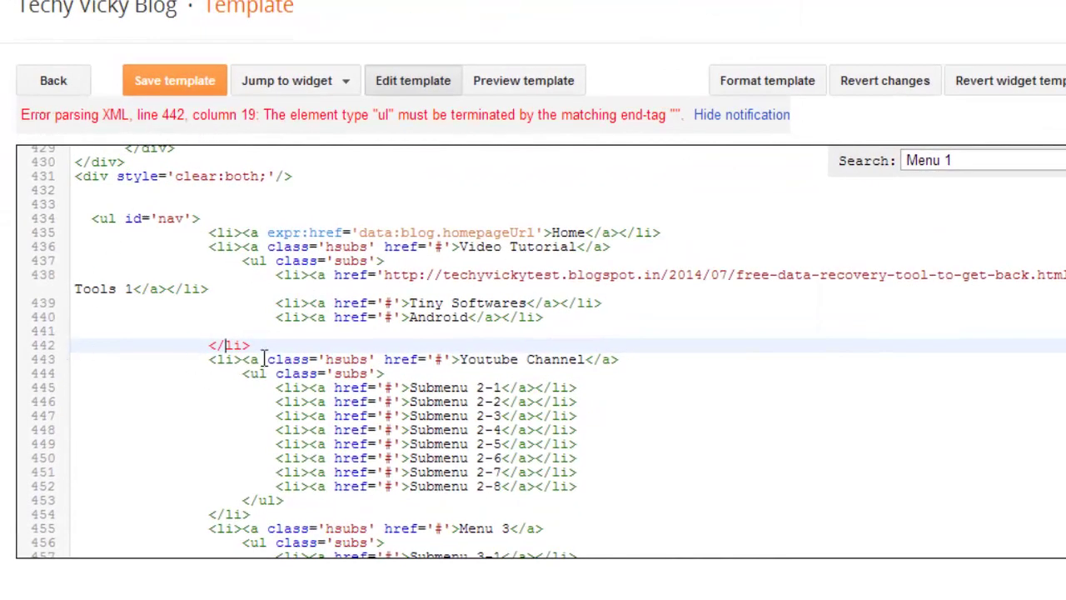
pyautogui.click(297, 329)
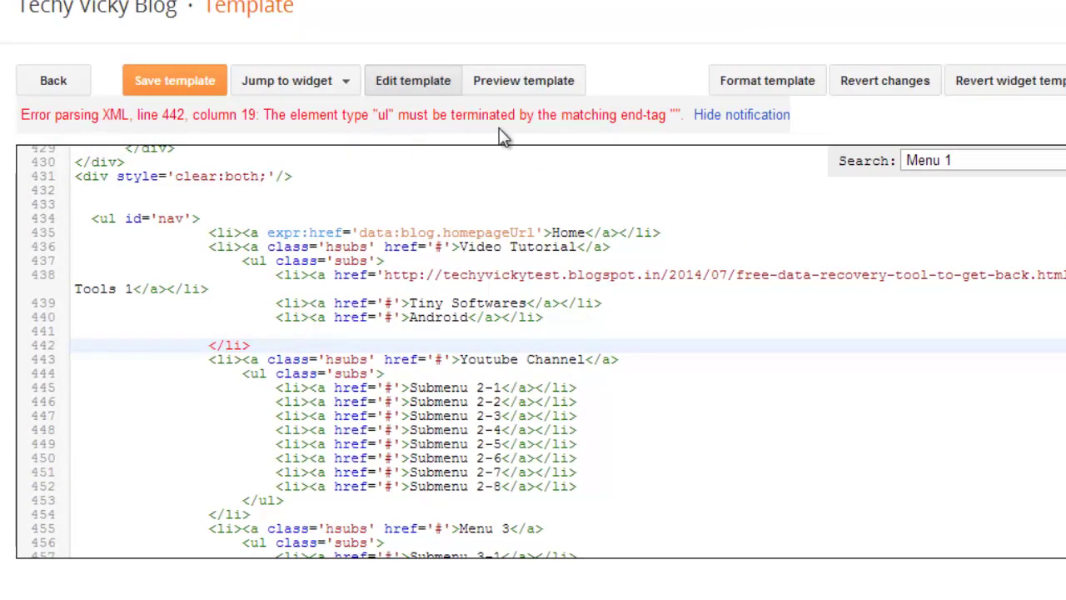
pyautogui.hotkey('ctrl', 'v')
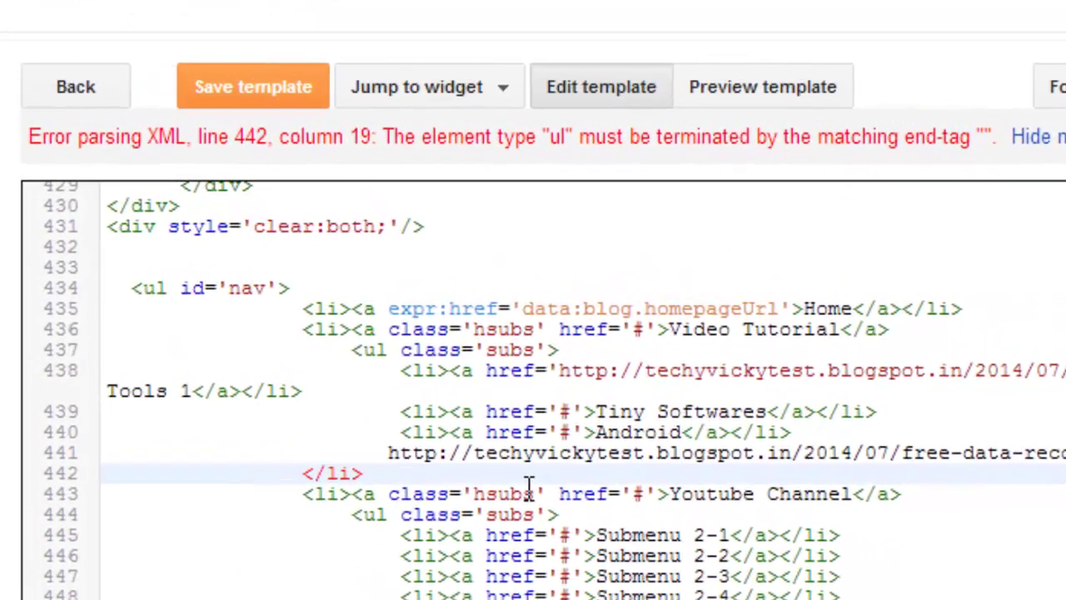
pyautogui.hotkey('ctrl', 'z')
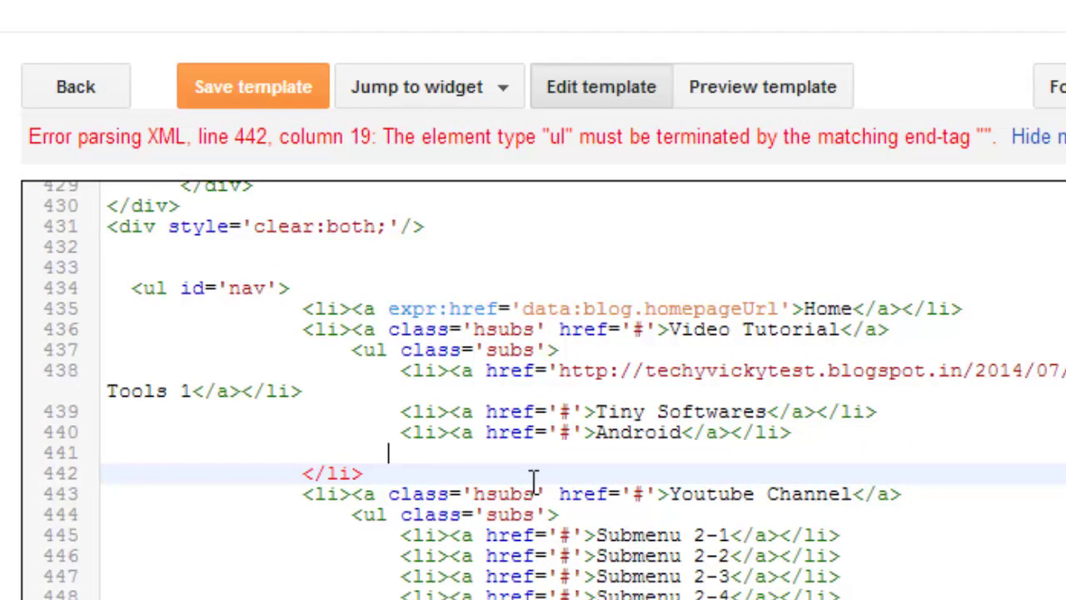
pyautogui.hotkey('ctrl', 'v')
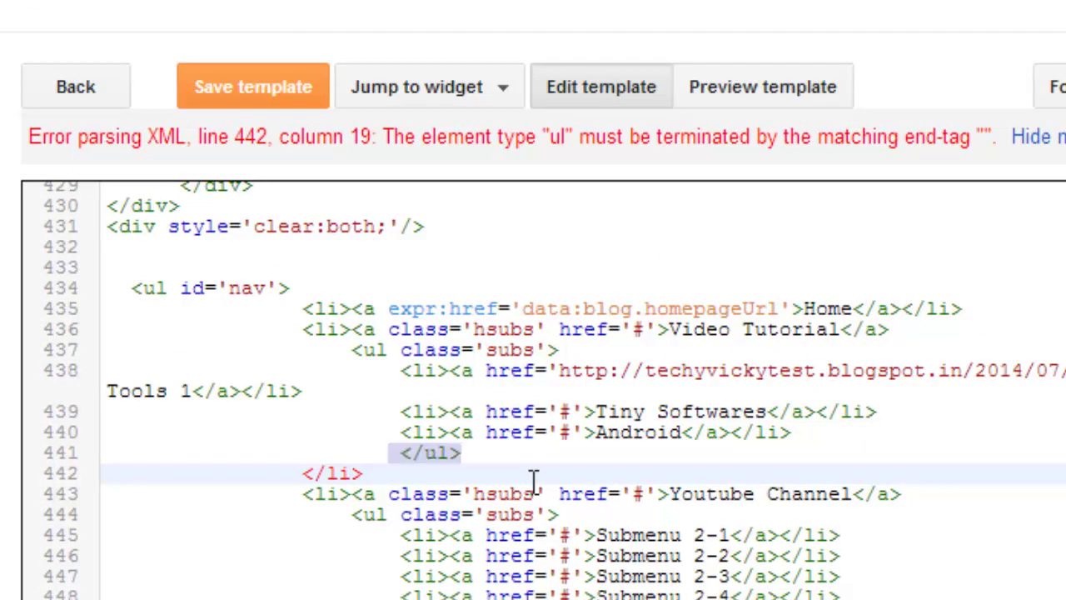
pyautogui.click(528, 480)
pyautogui.click(524, 459)
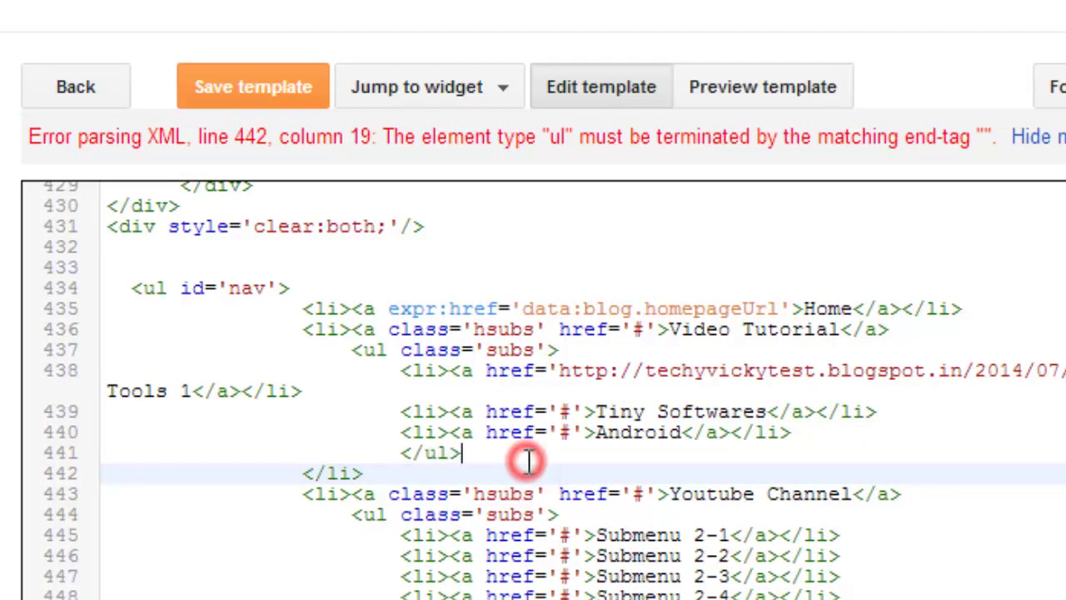
pyautogui.click(284, 90)
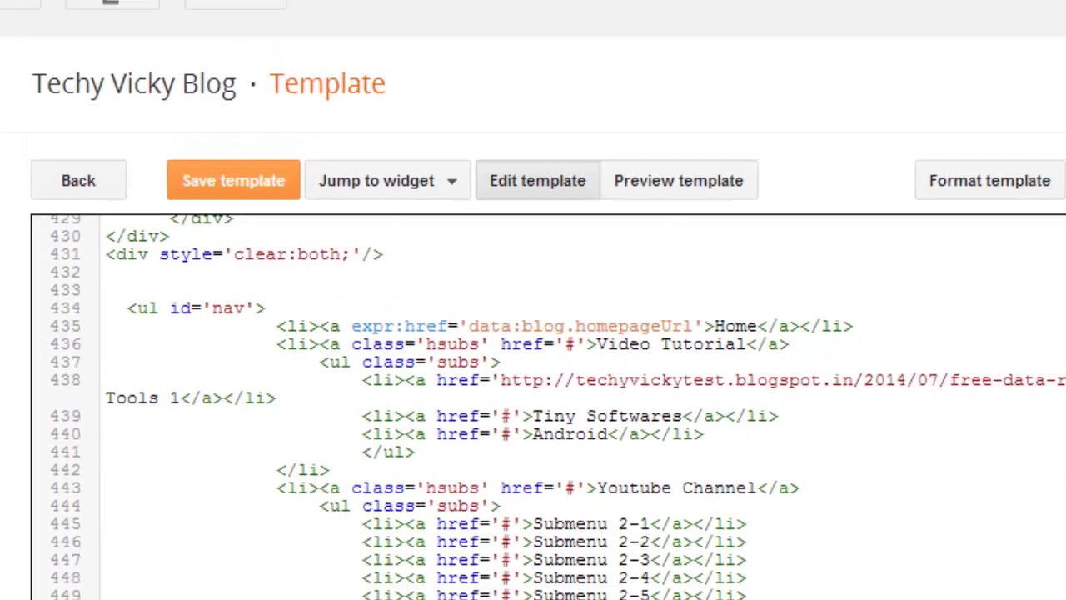
pyautogui.click(379, 16)
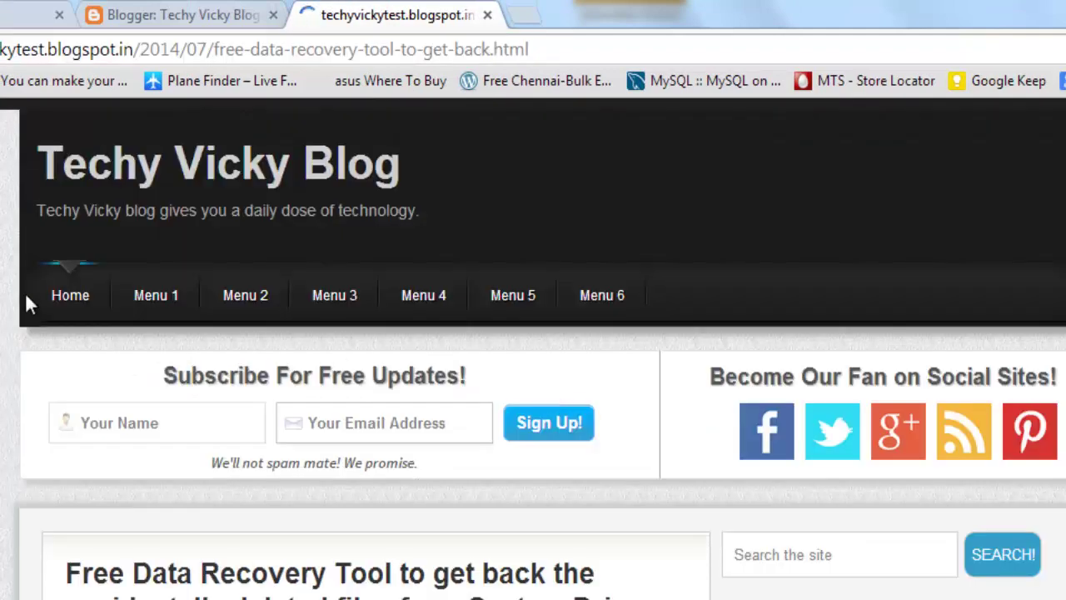
# Scroll the reloaded test blog to check its Video Tutorial and Youtube Channel menus.
pyautogui.scroll(-3, 136, 302)
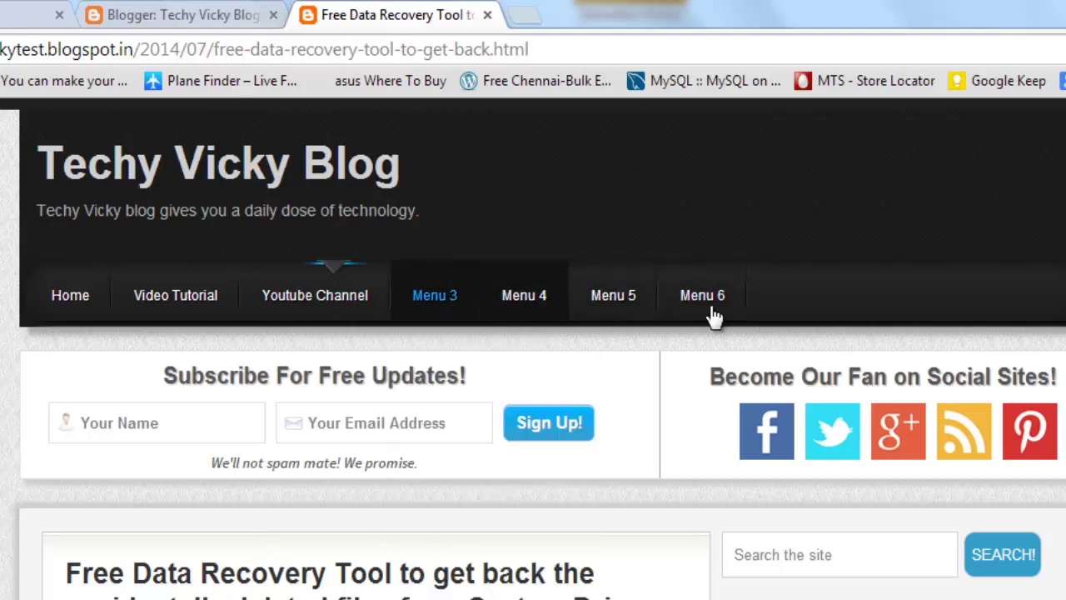
pyautogui.click(185, 14)
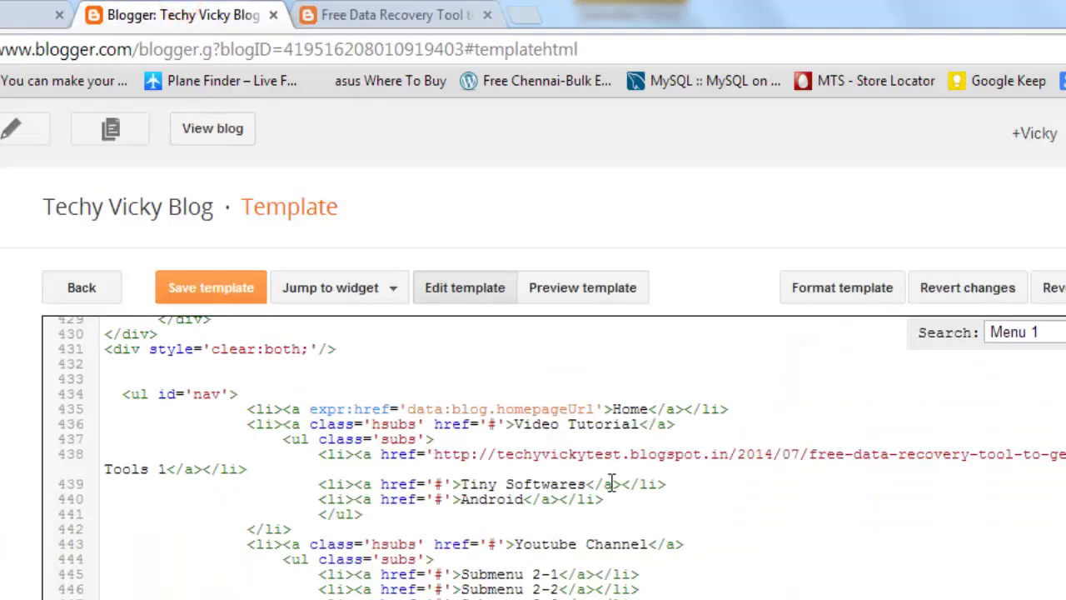
pyautogui.scroll(-3, 613, 485)
pyautogui.scroll(3, 543, 492)
pyautogui.scroll(-2, 528, 399)
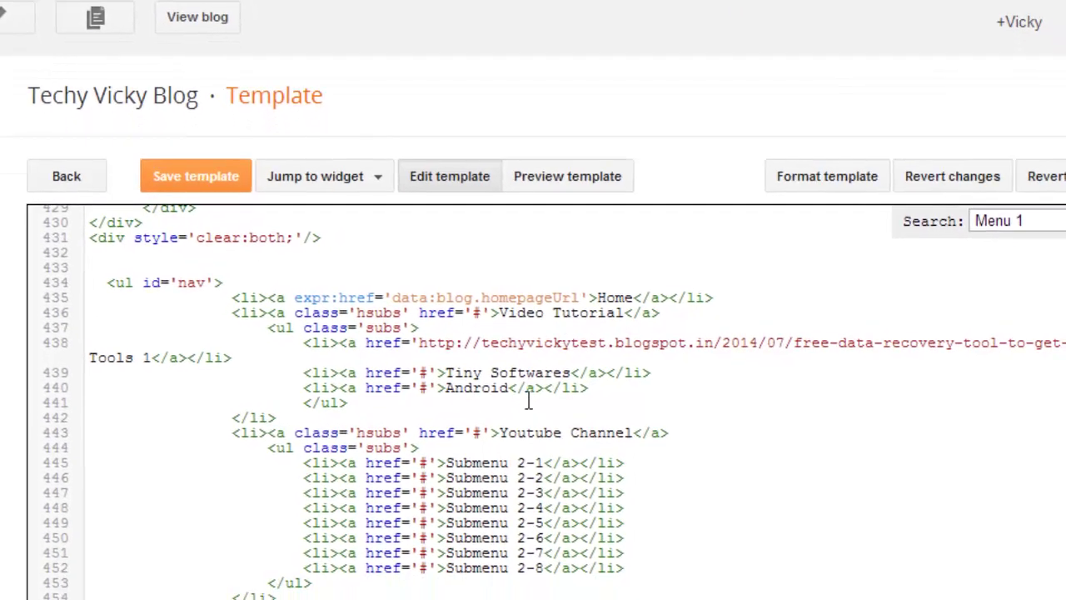
pyautogui.scroll(-3, 397, 289)
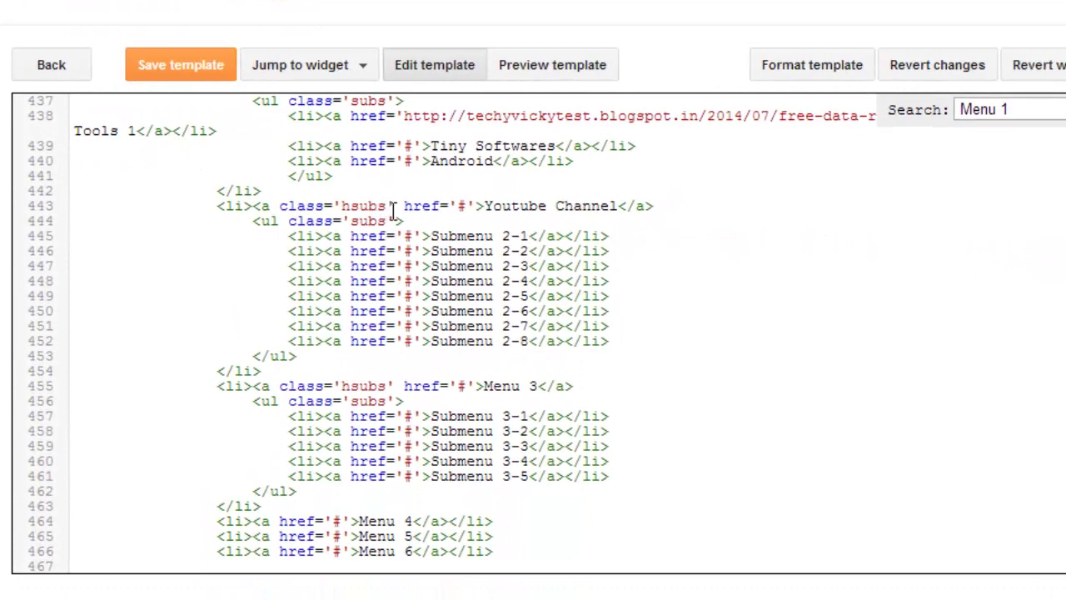
pyautogui.doubleClick(461, 206)
pyautogui.press('BackSpace')
pyautogui.write('http://')
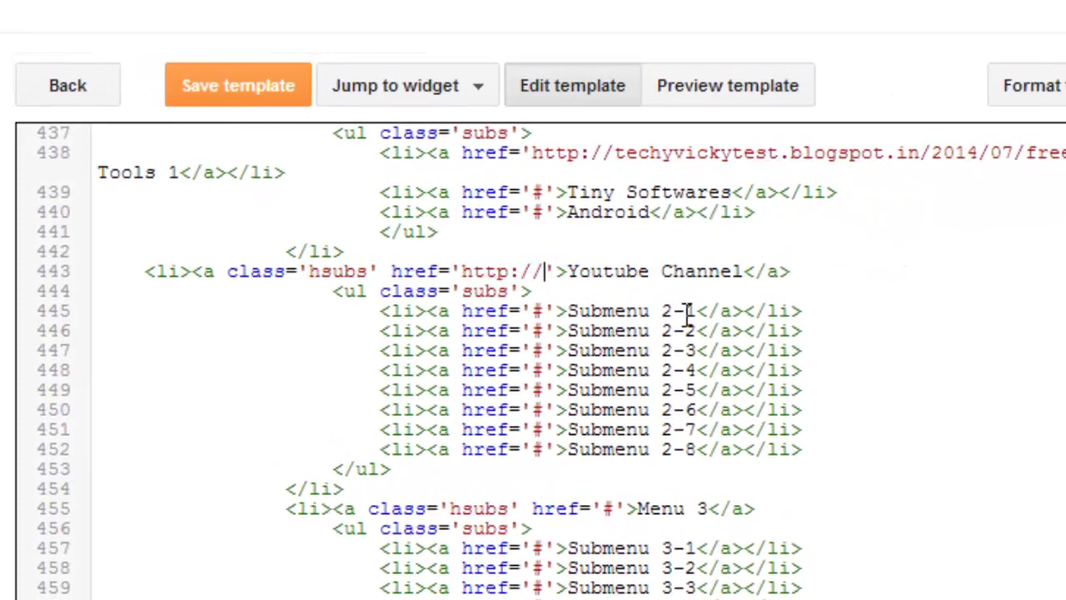
pyautogui.write('youtube.com/techpill')
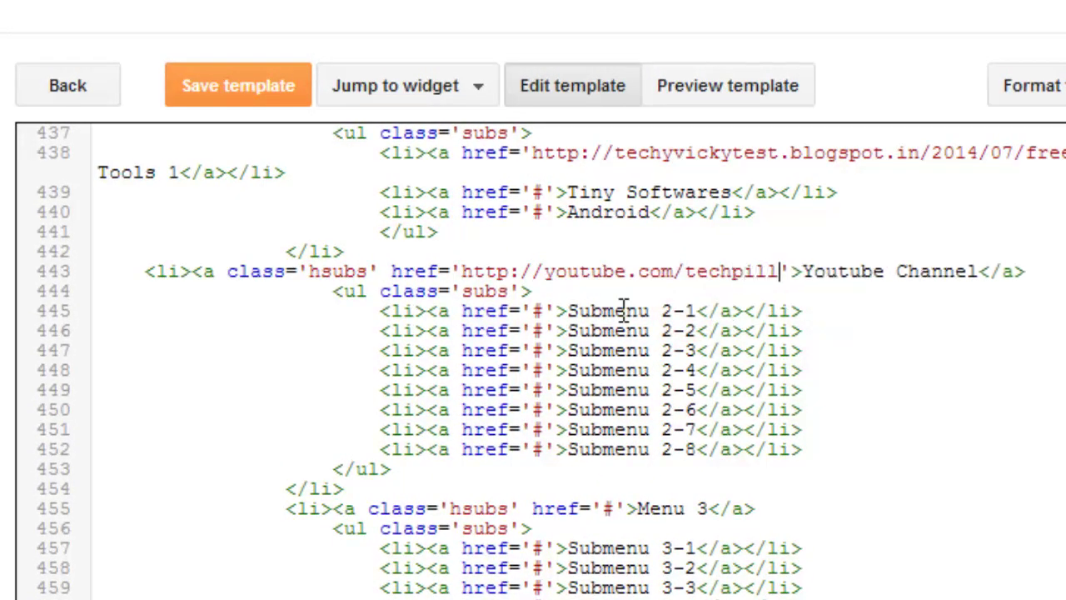
pyautogui.write('s')
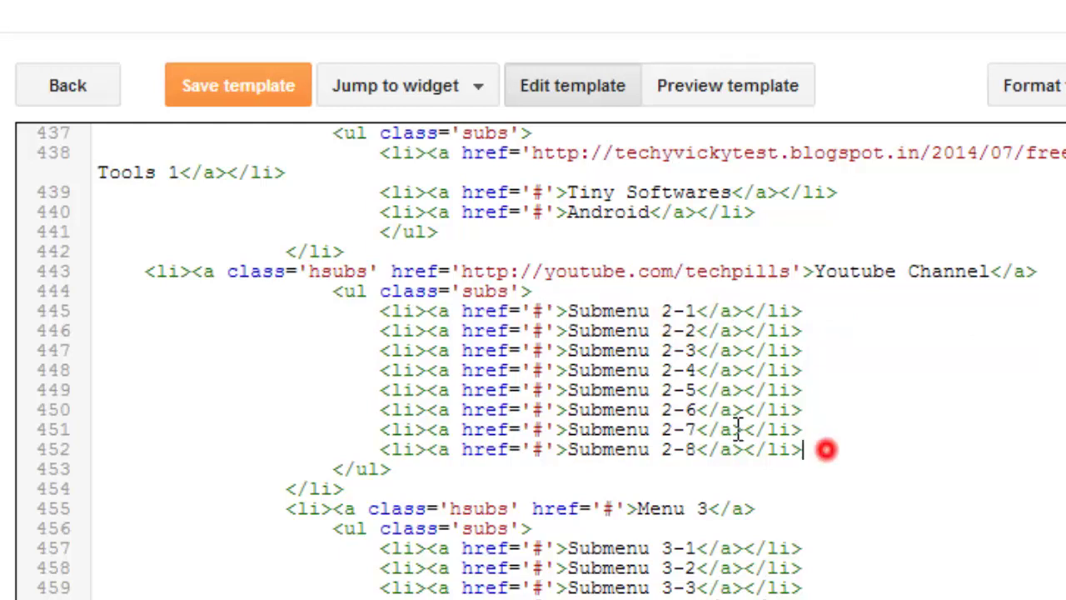
# Delete the eight Submenu 2 entries under Youtube Channel and trim the leftover spacing.
pyautogui.moveTo(804, 449); pyautogui.dragTo(385, 314)
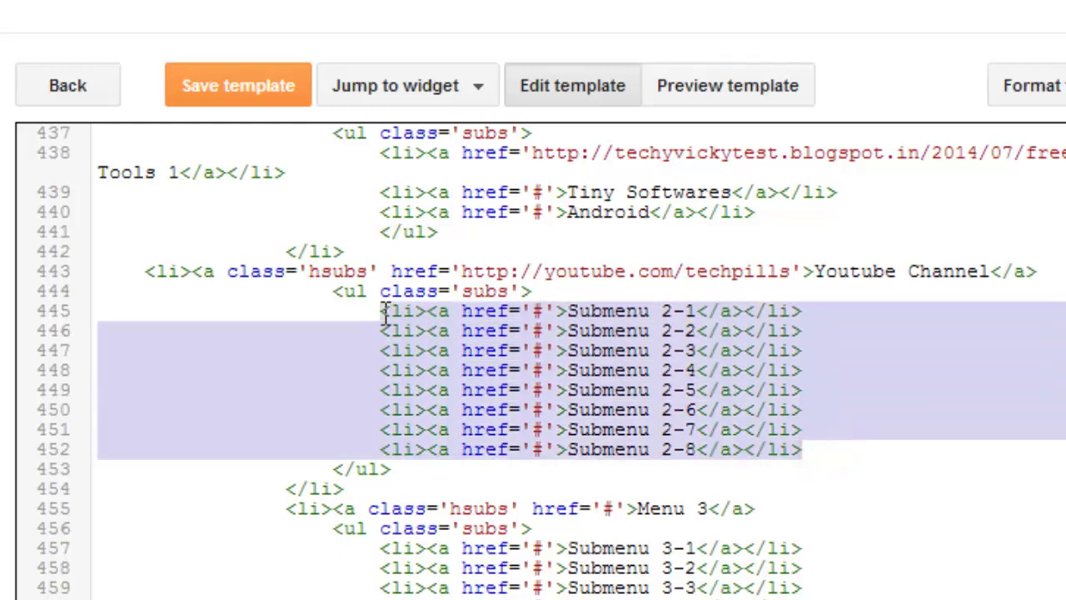
pyautogui.press('Delete')
pyautogui.press('Delete')
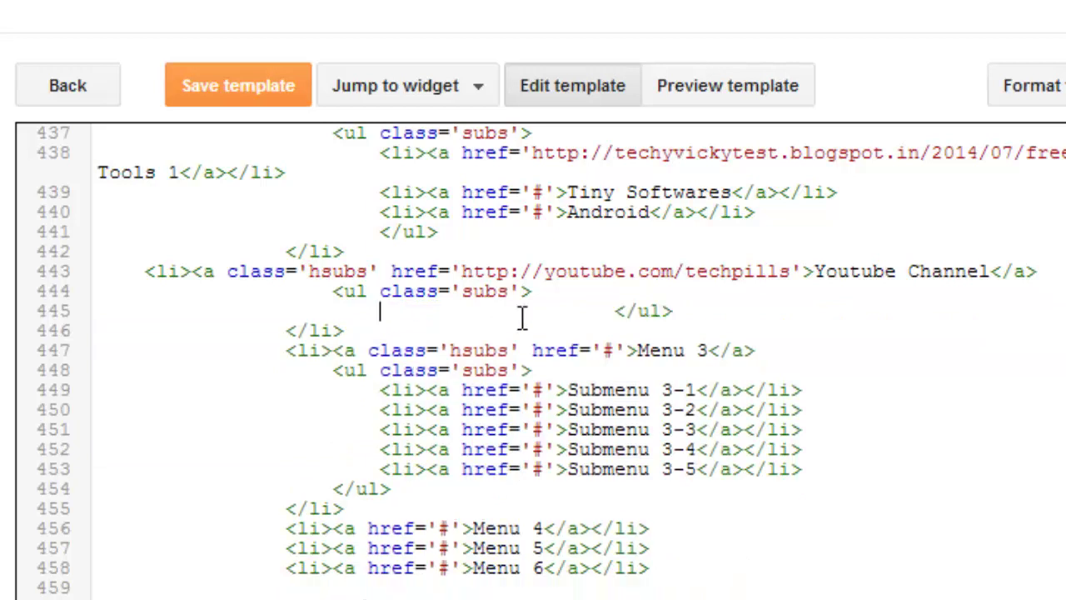
pyautogui.moveTo(391, 313); pyautogui.dragTo(616, 307)
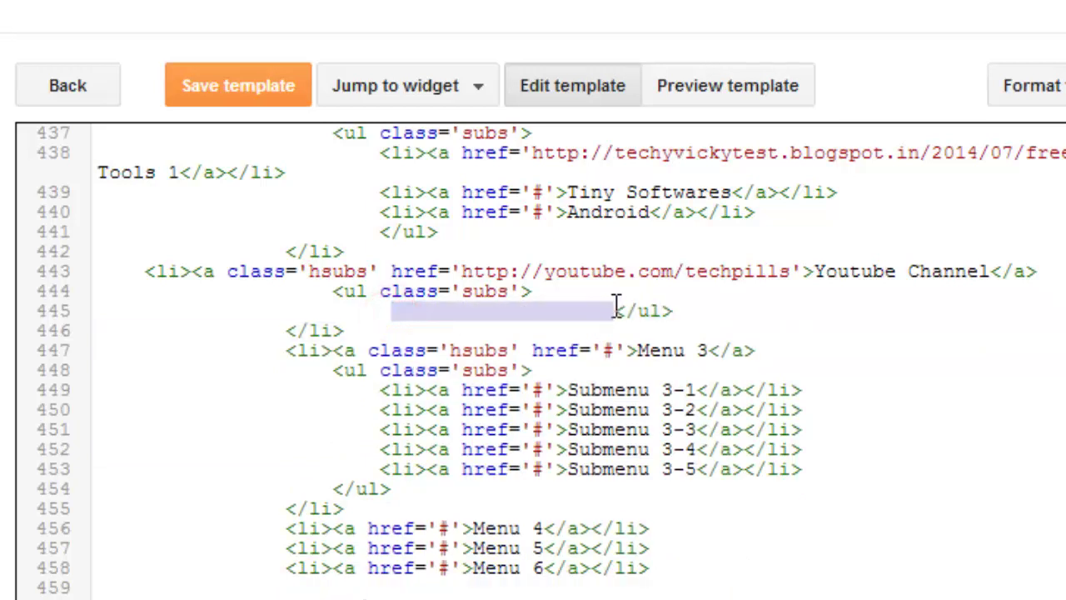
pyautogui.press('BackSpace')
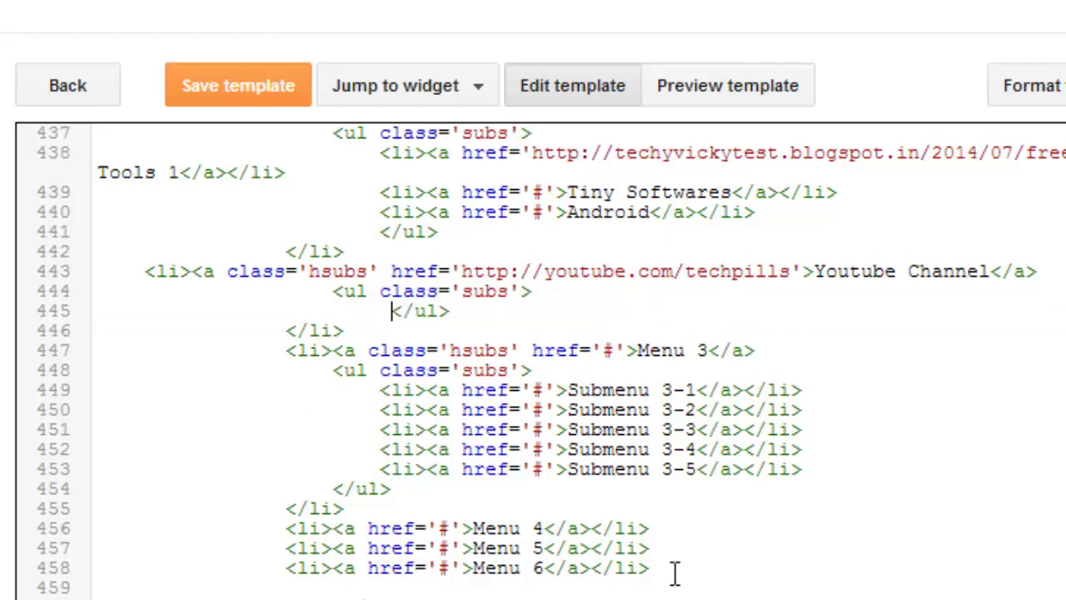
# Wrap the Menu 3–Menu 6 entries in an <!-- --> comment and save the template.
pyautogui.moveTo(681, 568)
pyautogui.mouseDown()
pyautogui.moveTo(266, 542)
pyautogui.moveTo(252, 352)
pyautogui.mouseUp()
pyautogui.click(239, 349)
pyautogui.write('/*')
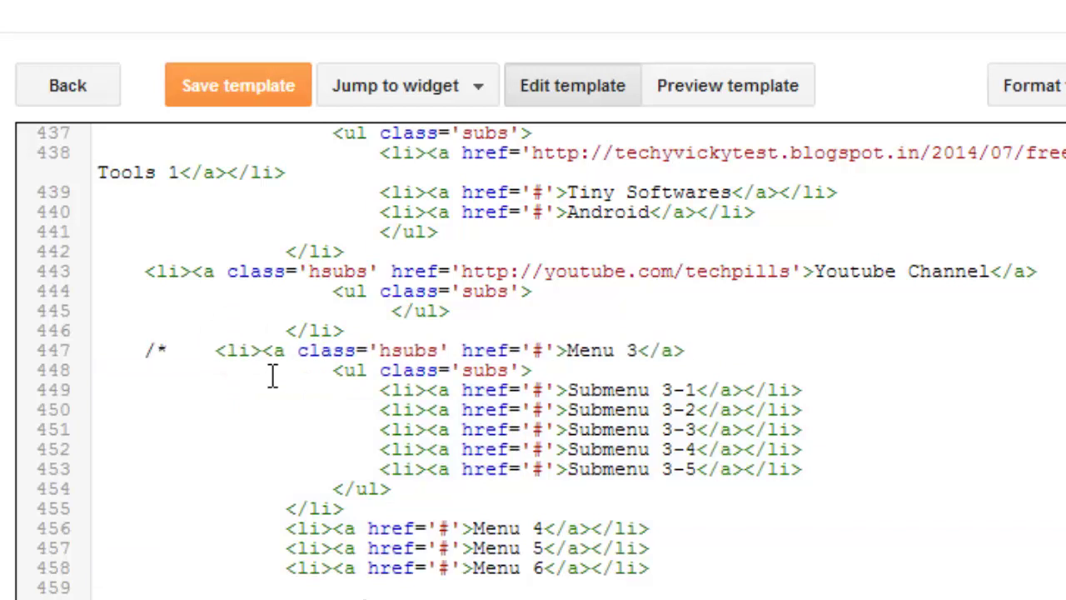
pyautogui.click(729, 563)
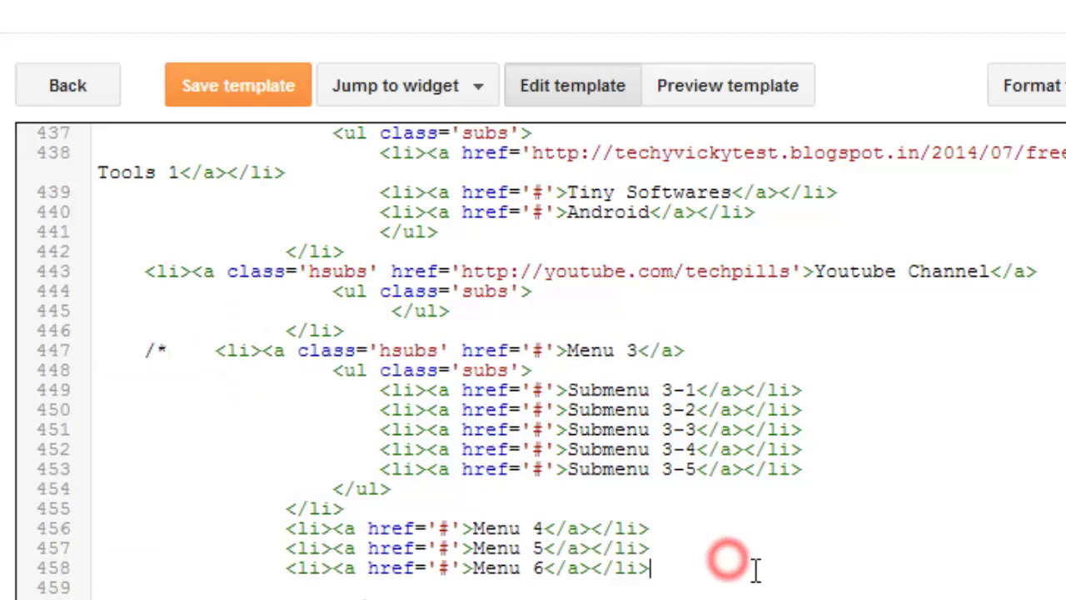
pyautogui.write('/')
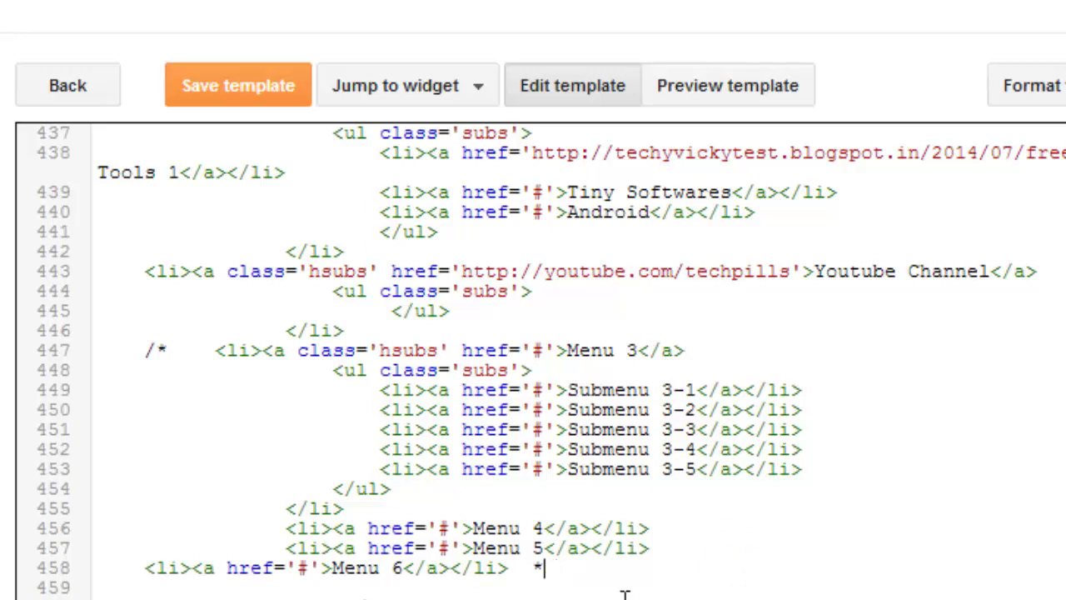
pyautogui.press('BackSpace')
pyautogui.press('BackSpace')
pyautogui.moveTo(143, 350); pyautogui.dragTo(173, 355)
pyautogui.write('<!')
pyautogui.write('--')
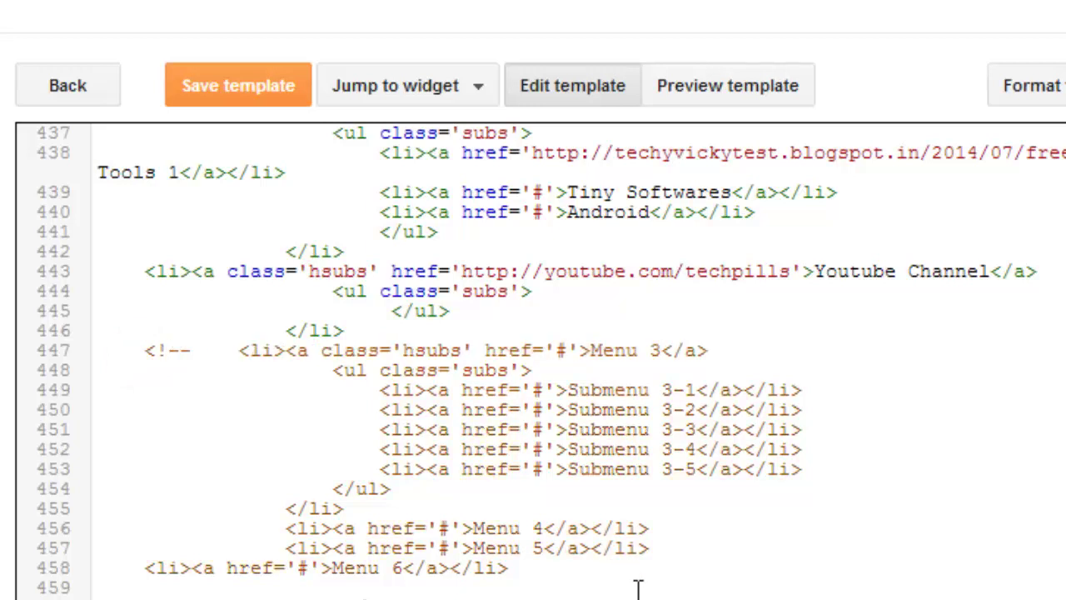
pyautogui.click(586, 572)
pyautogui.write('-->')
pyautogui.click(235, 87)
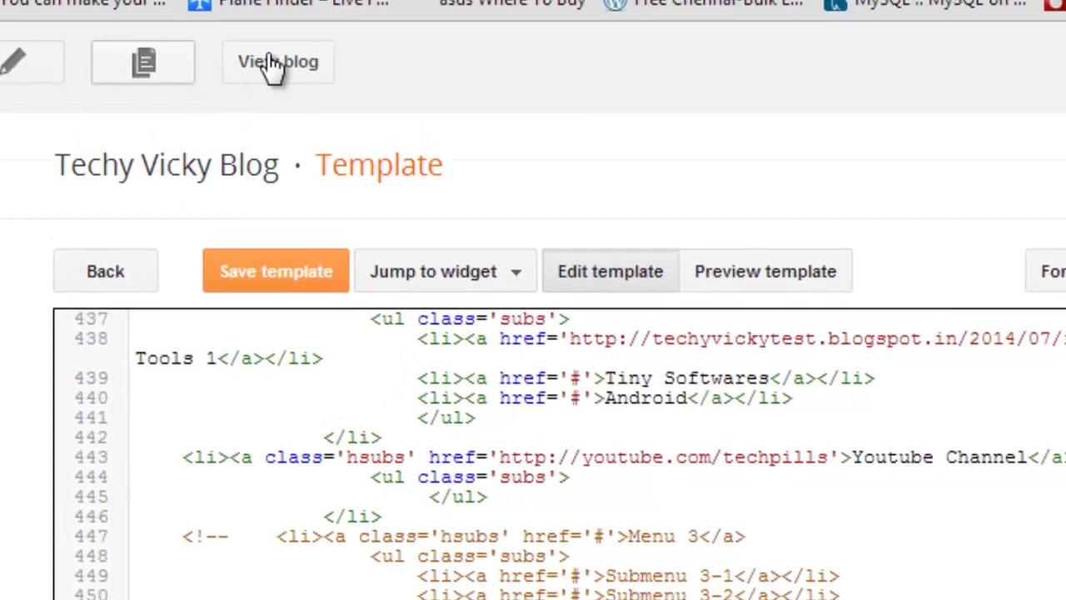
pyautogui.click(275, 65)
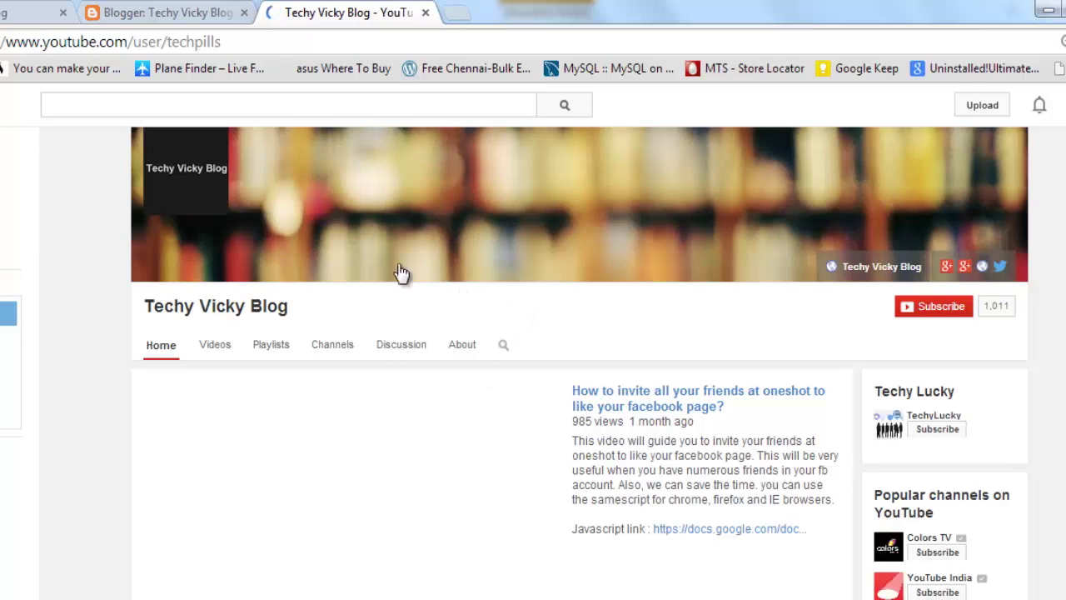
# Return from the Techy Vicky Blog YouTube channel page to the blog post.
pyautogui.hotkey('alt', 'Left')
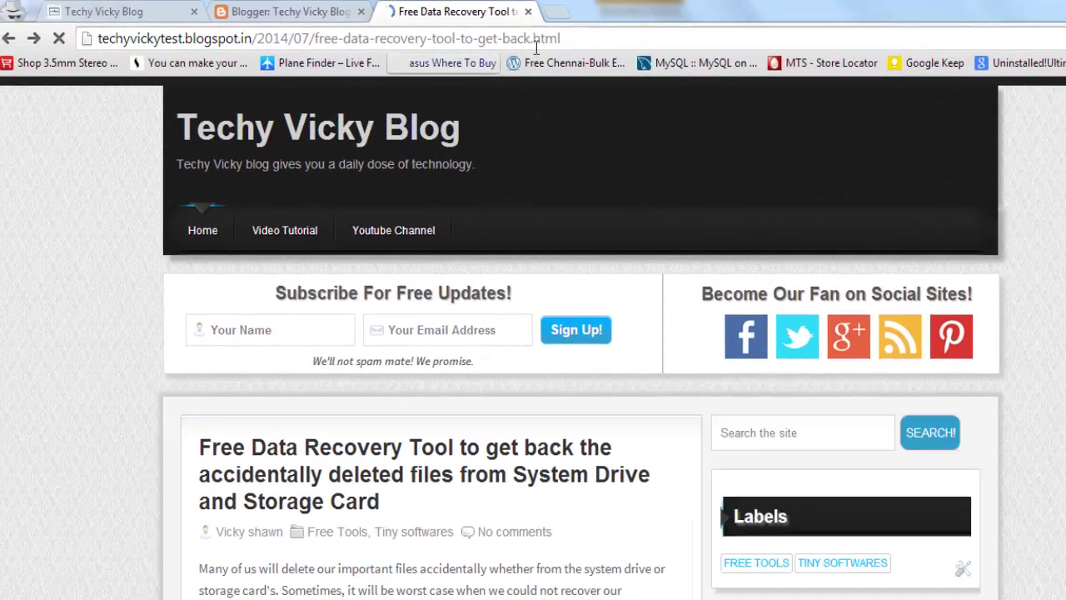
# Scroll up and down through the Free Data Recovery blog post.
pyautogui.scroll(-10, 469, 308)
pyautogui.scroll(-5, 471, 309)
pyautogui.scroll(5, 473, 305)
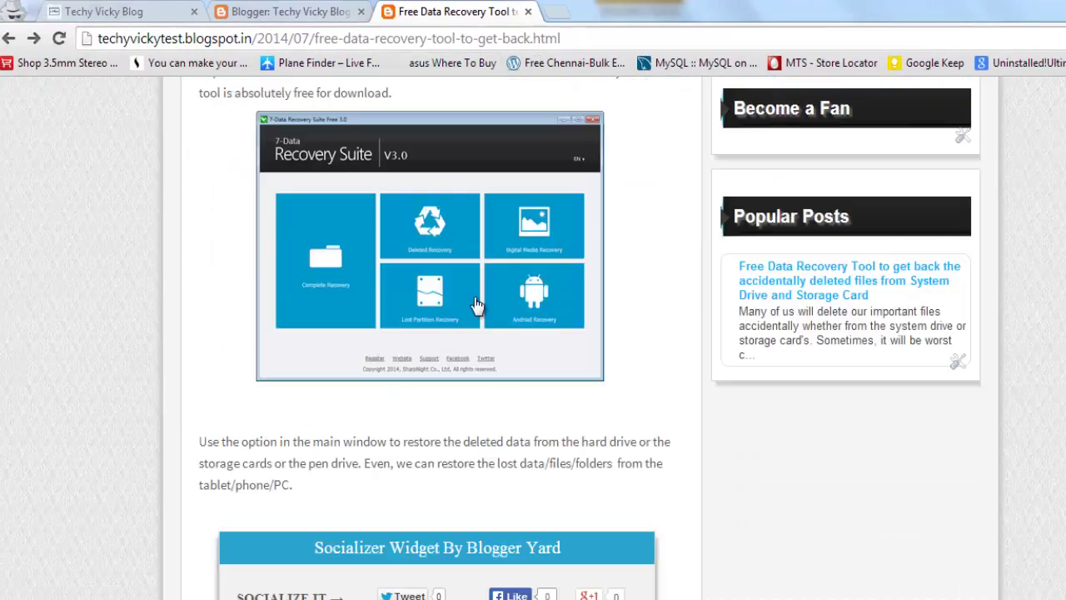
pyautogui.scroll(7, 475, 305)
pyautogui.scroll(-5, 461, 296)
pyautogui.scroll(-4, 461, 295)
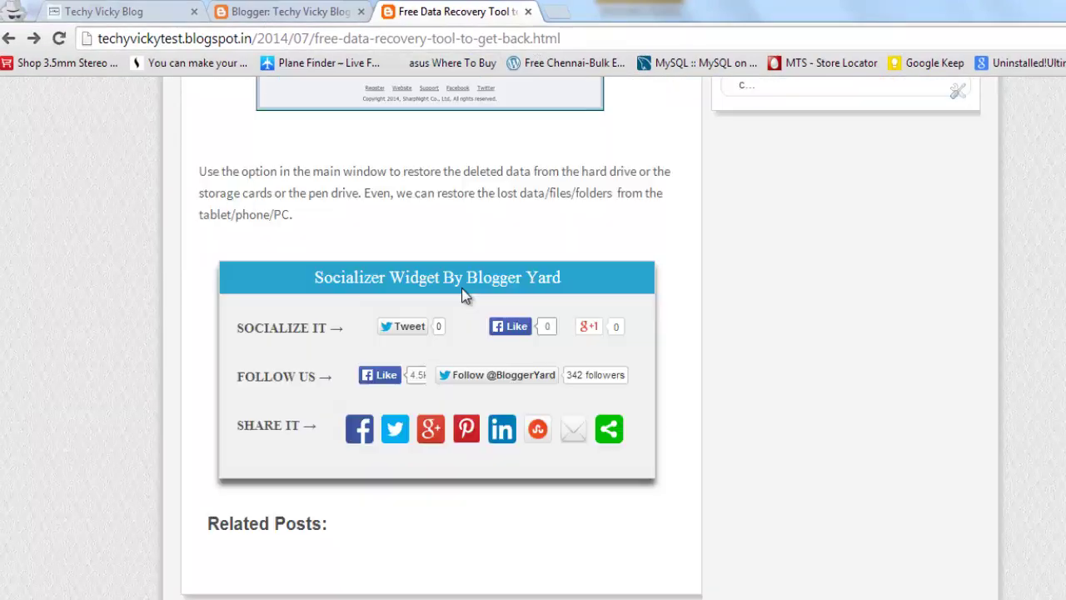
pyautogui.scroll(6, 450, 267)
pyautogui.scroll(3, 433, 216)
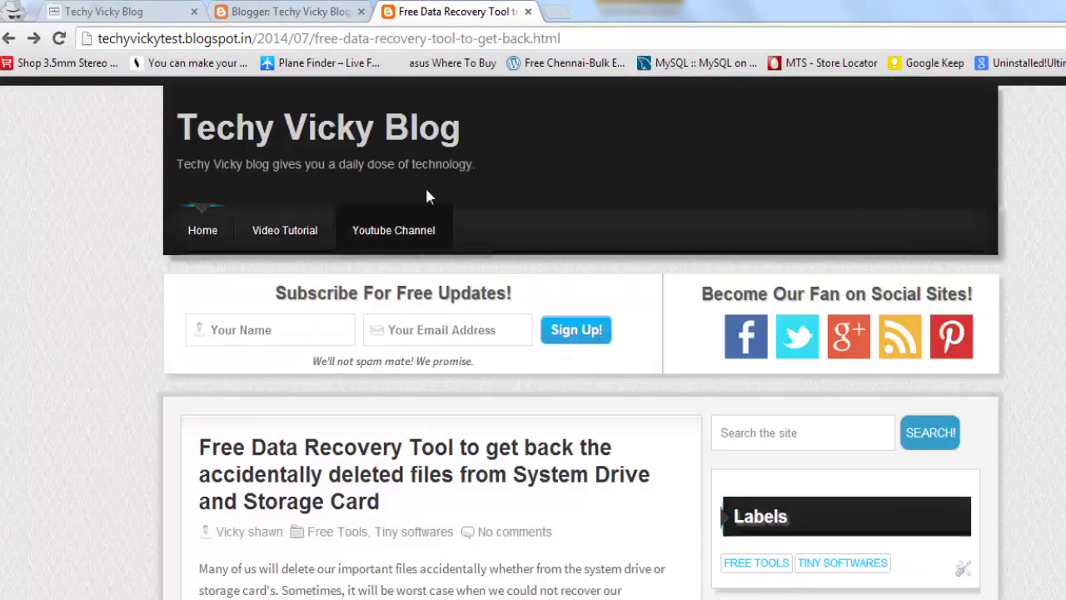
# Open the blog's Home page from the menu and look over its post listing.
pyautogui.click(204, 230)
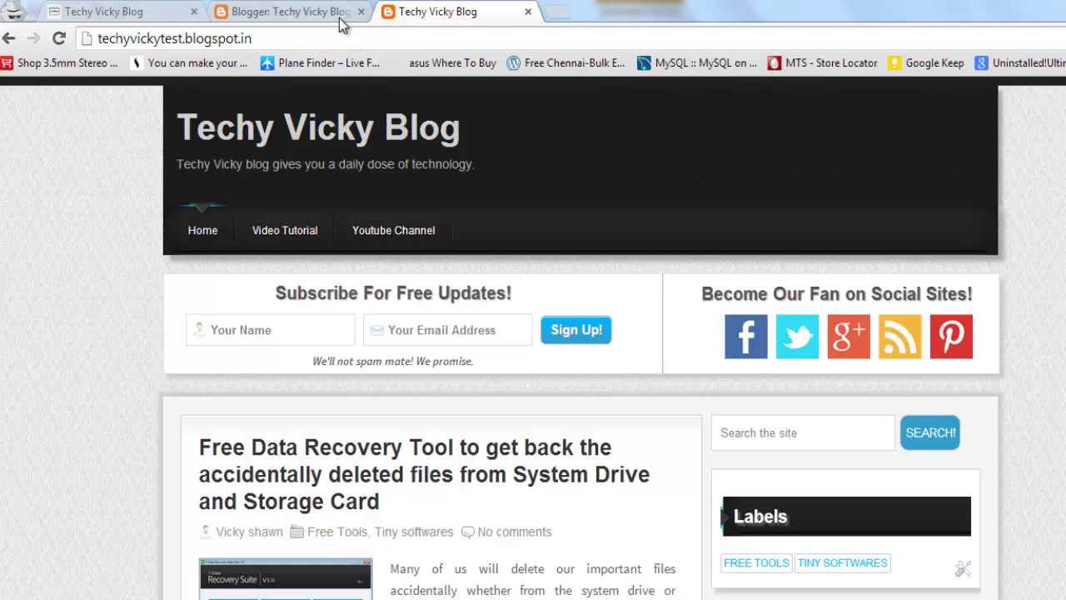
pyautogui.click(314, 8)
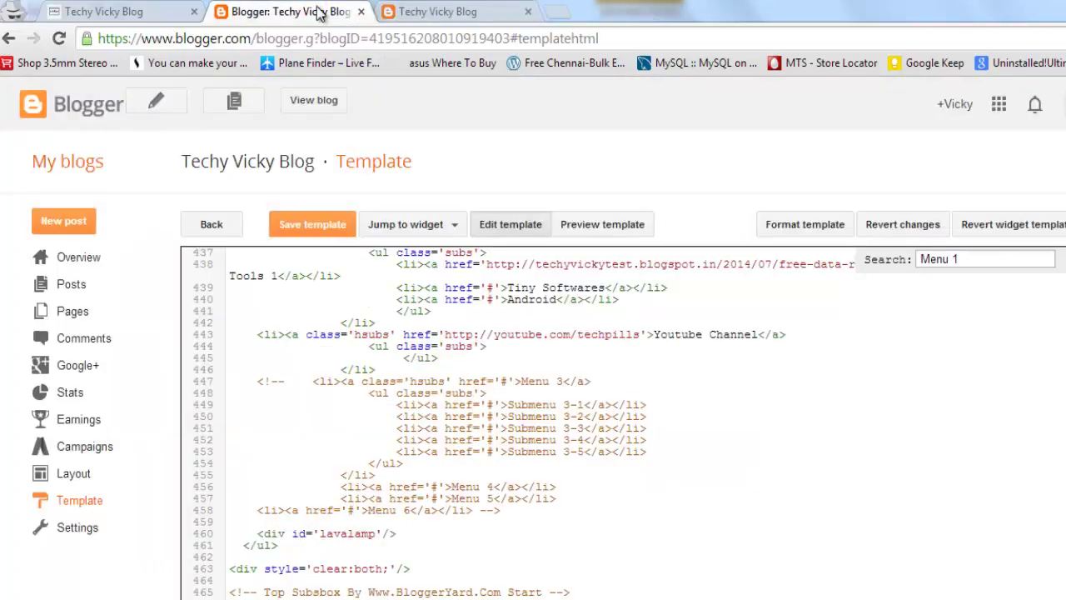
pyautogui.click(450, 11)
pyautogui.scroll(-1, 584, 333)
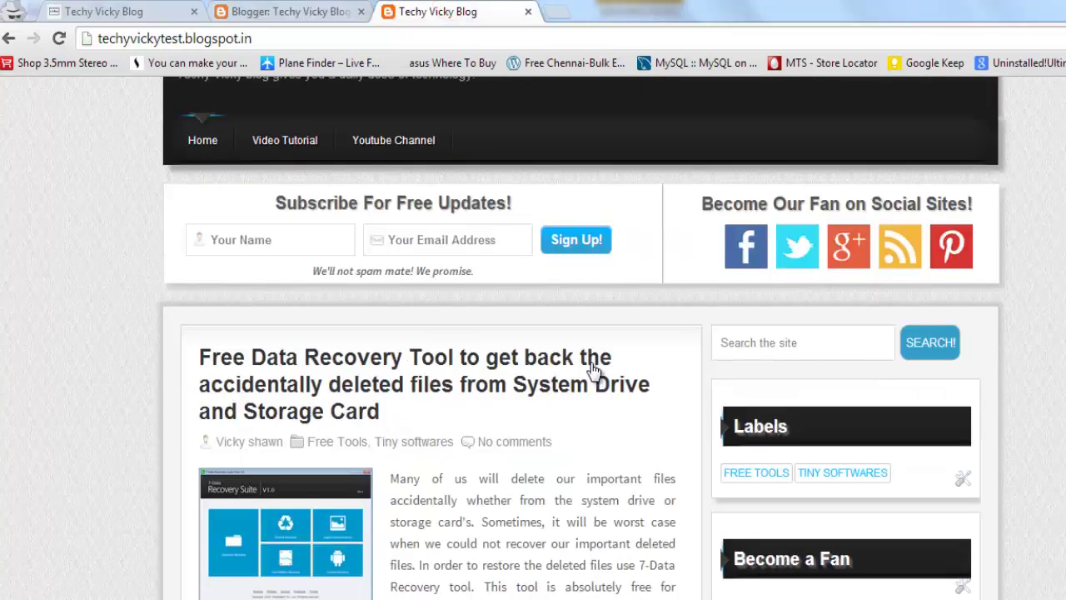
# Copy the link address of the FREE TOOLS label in the blog's Labels widget.
pyautogui.rightClick(766, 482)
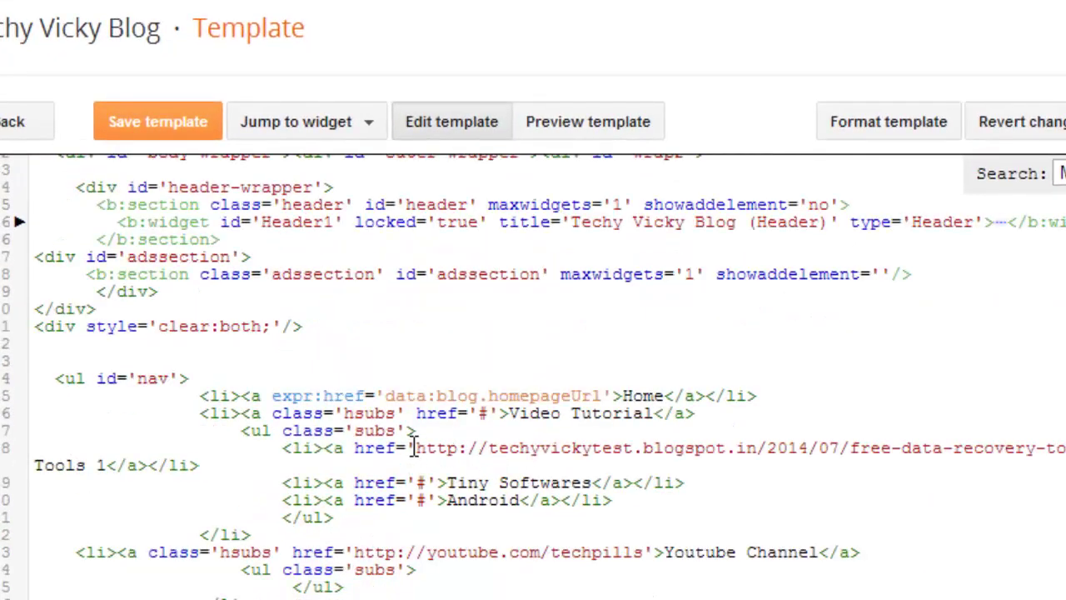
pyautogui.moveTo(408, 447); pyautogui.dragTo(858, 469)
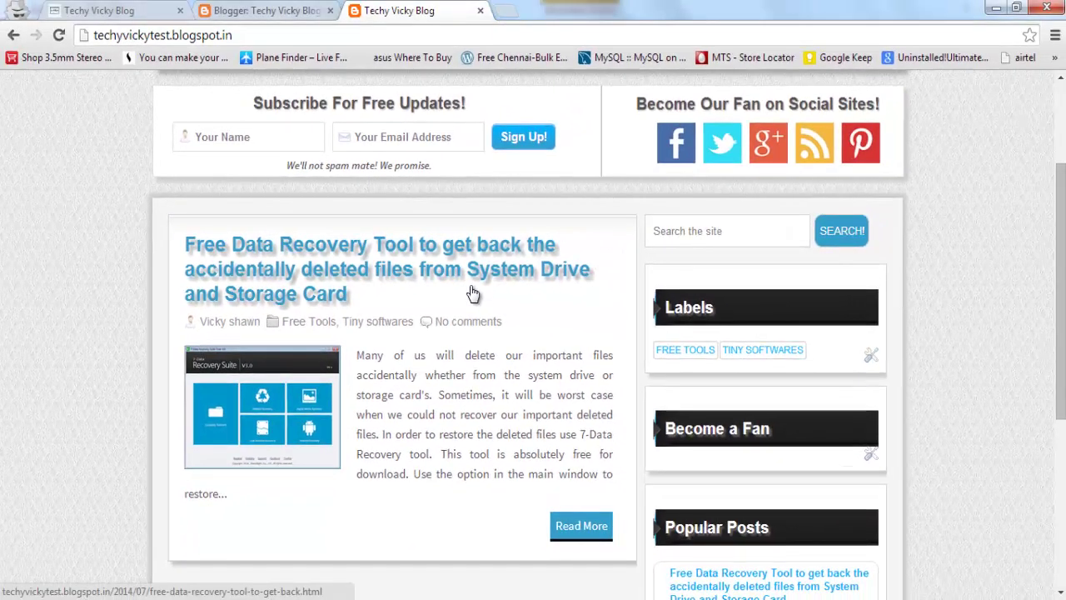
pyautogui.scroll(-2, 464, 200)
pyautogui.scroll(4, 464, 334)
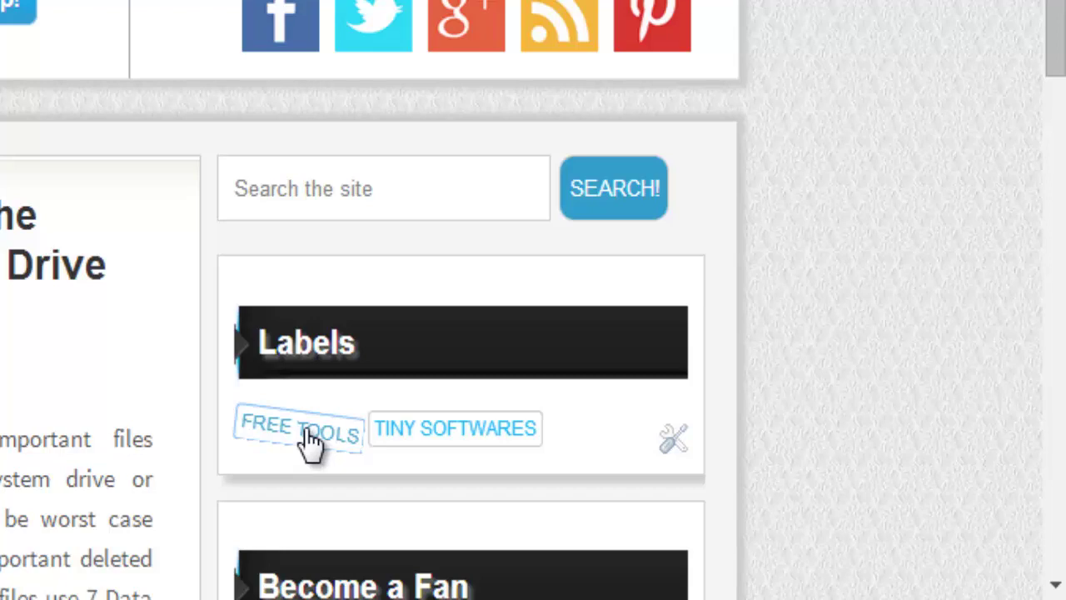
pyautogui.rightClick(308, 431)
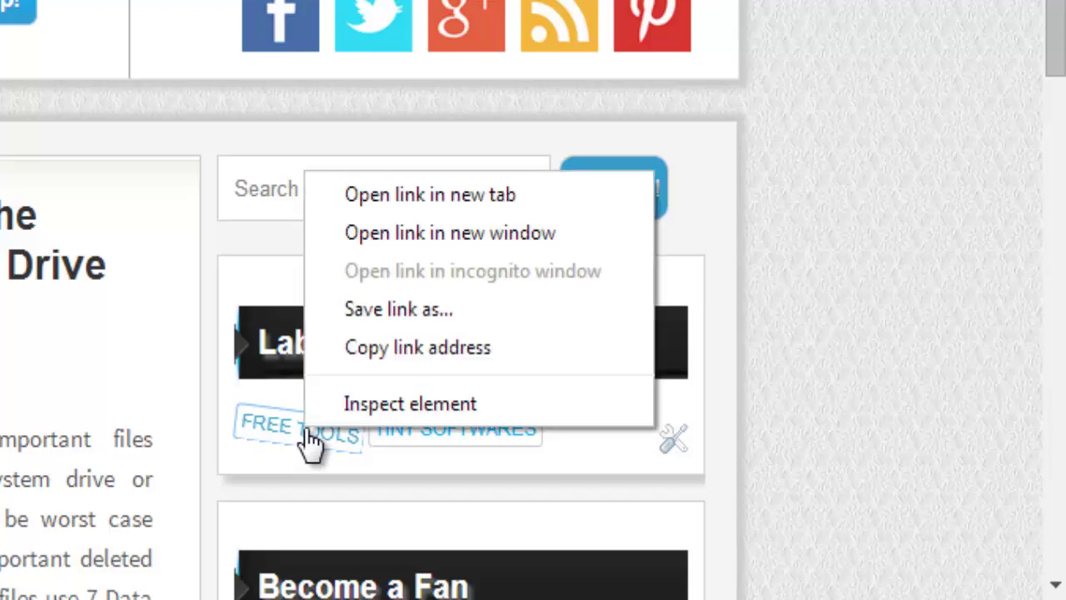
pyautogui.click(454, 353)
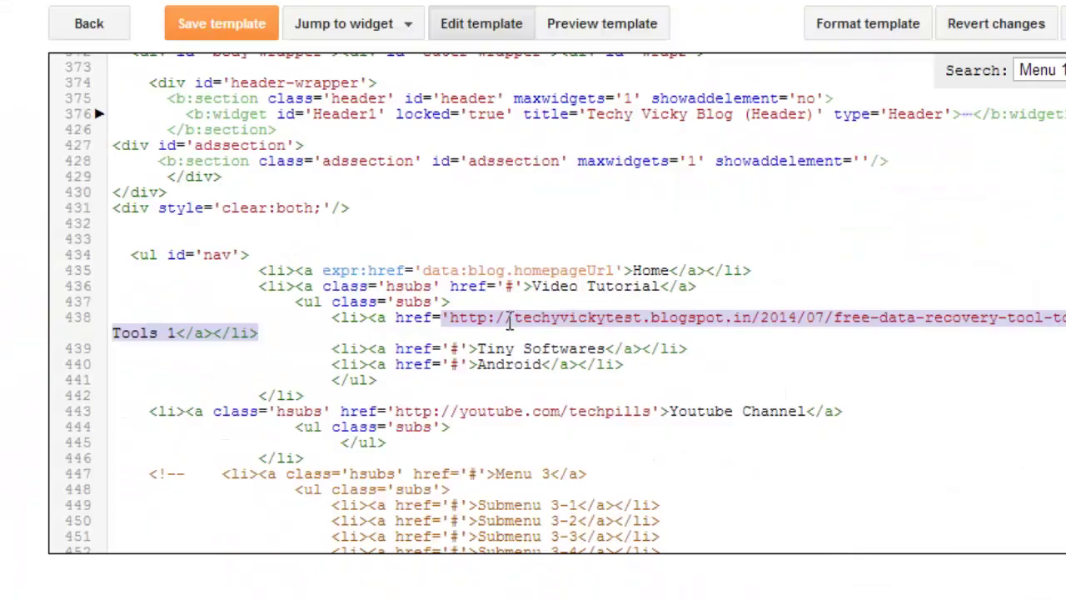
# Replace the Free Tools 1 URL on line 438 with the label page link, save, and reload.
pyautogui.click(508, 319)
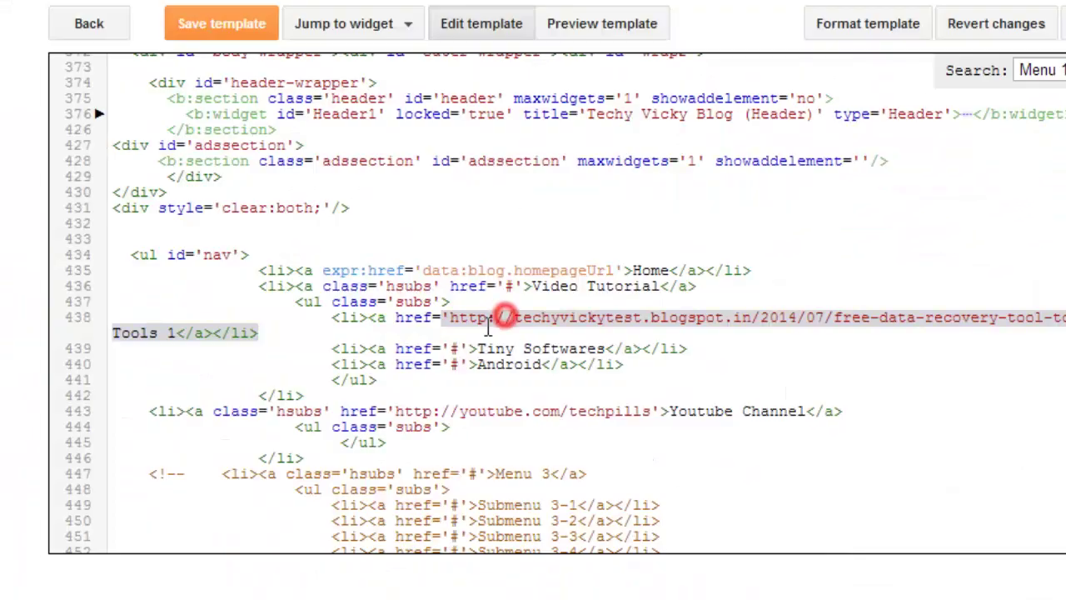
pyautogui.moveTo(450, 318)
pyautogui.mouseDown()
pyautogui.moveTo(1041, 360)
pyautogui.moveTo(1065, 340)
pyautogui.mouseUp()
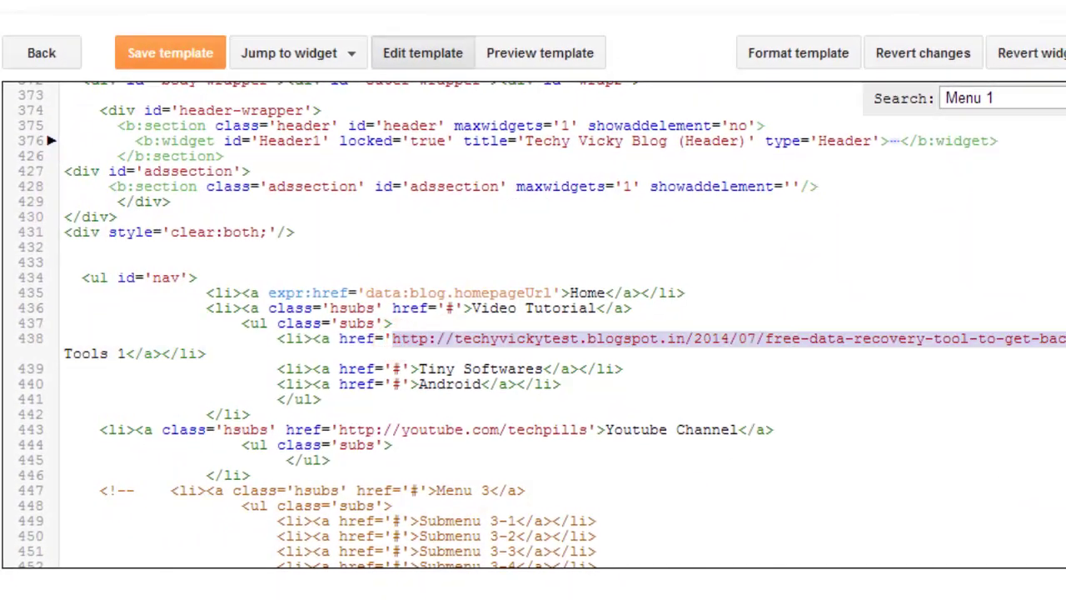
pyautogui.hotkey('ctrl', 'v')
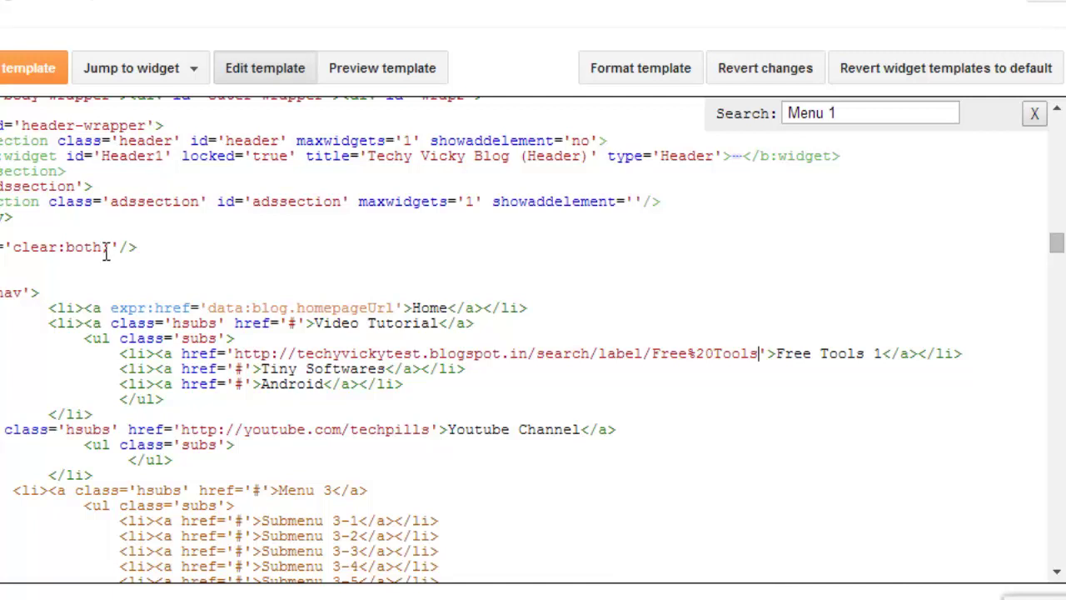
pyautogui.click(25, 58)
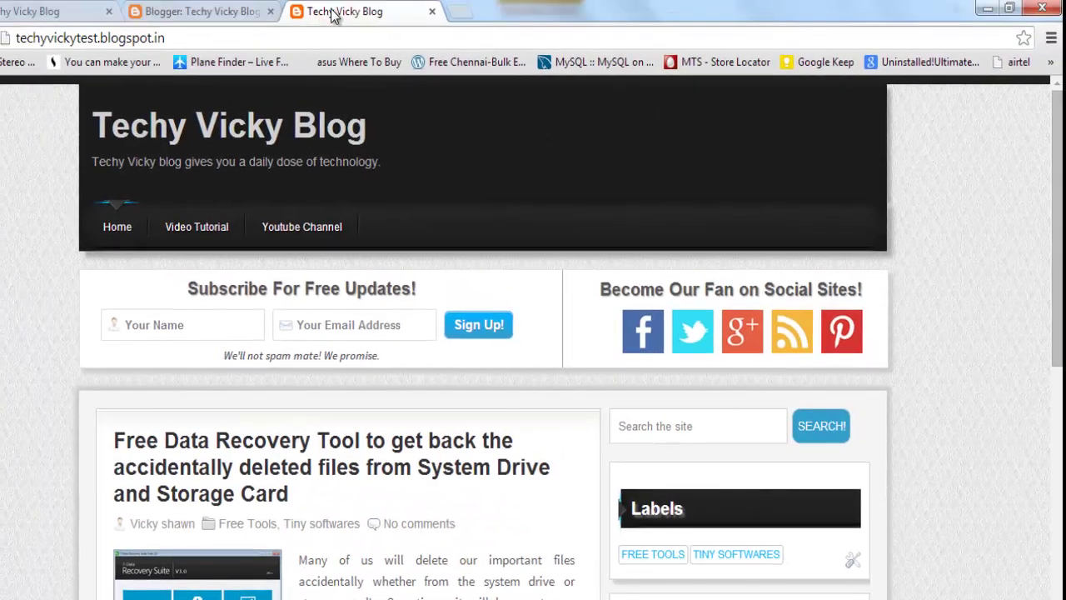
pyautogui.press('F5')
# Follow Video Tutorial > Free Tools 1 to the Free Tools label page and browse its posts.
pyautogui.scroll(-4, 375, 232)
pyautogui.scroll(2, 374, 232)
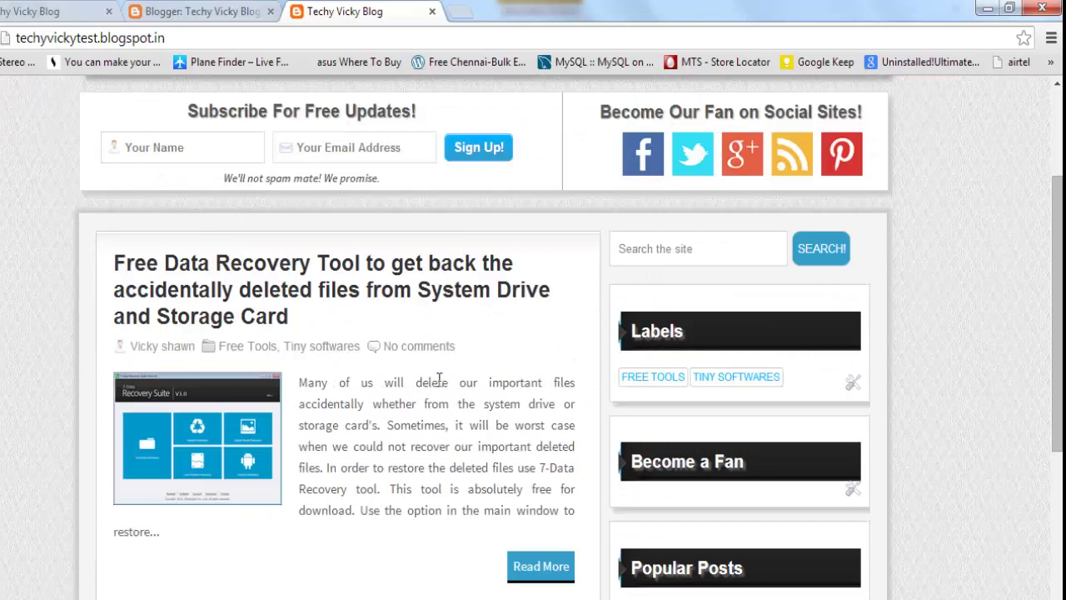
pyautogui.scroll(2, 283, 217)
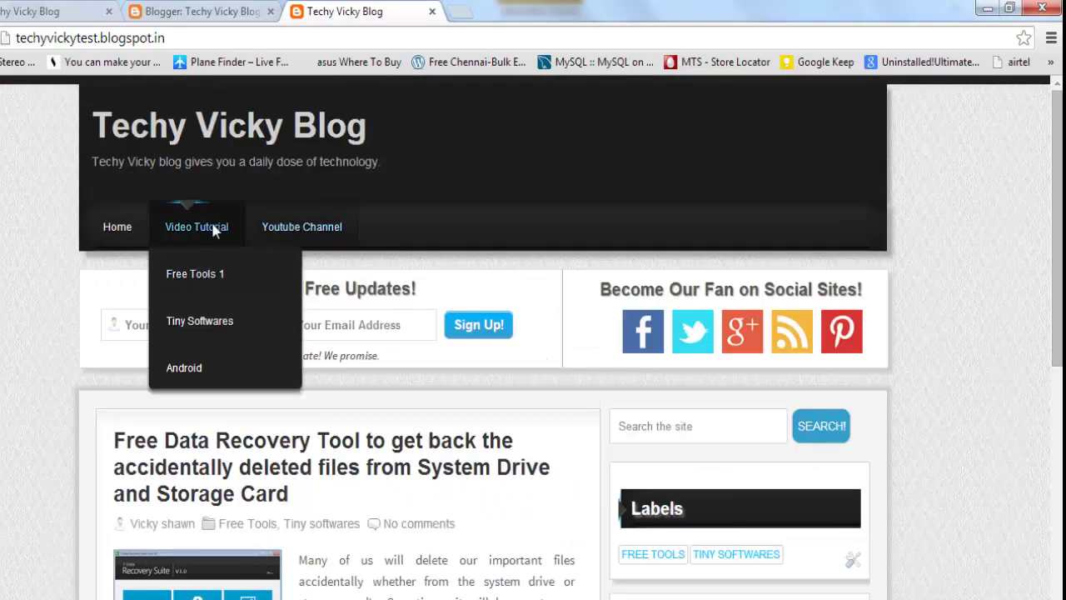
pyautogui.click(214, 231)
pyautogui.click(216, 276)
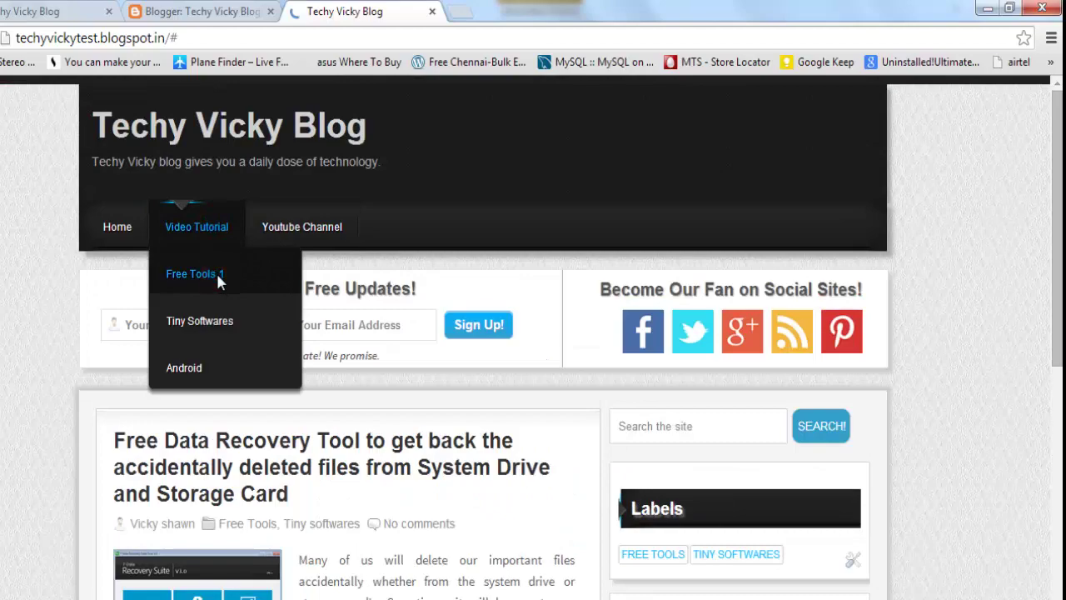
pyautogui.scroll(-3, 219, 280)
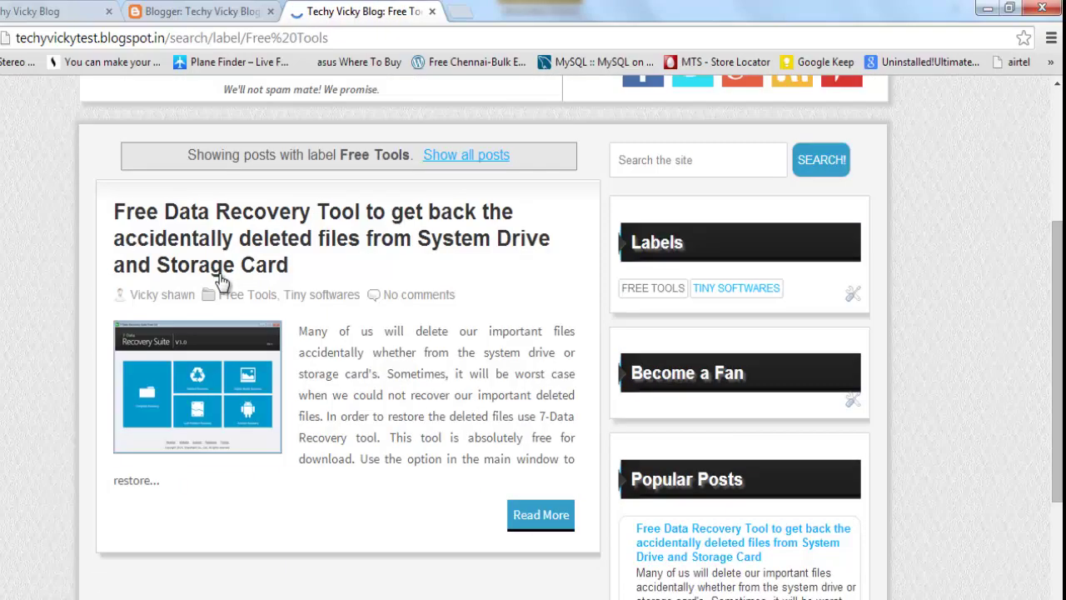
pyautogui.scroll(-2, 221, 279)
pyautogui.scroll(3, 275, 331)
pyautogui.scroll(-2, 277, 338)
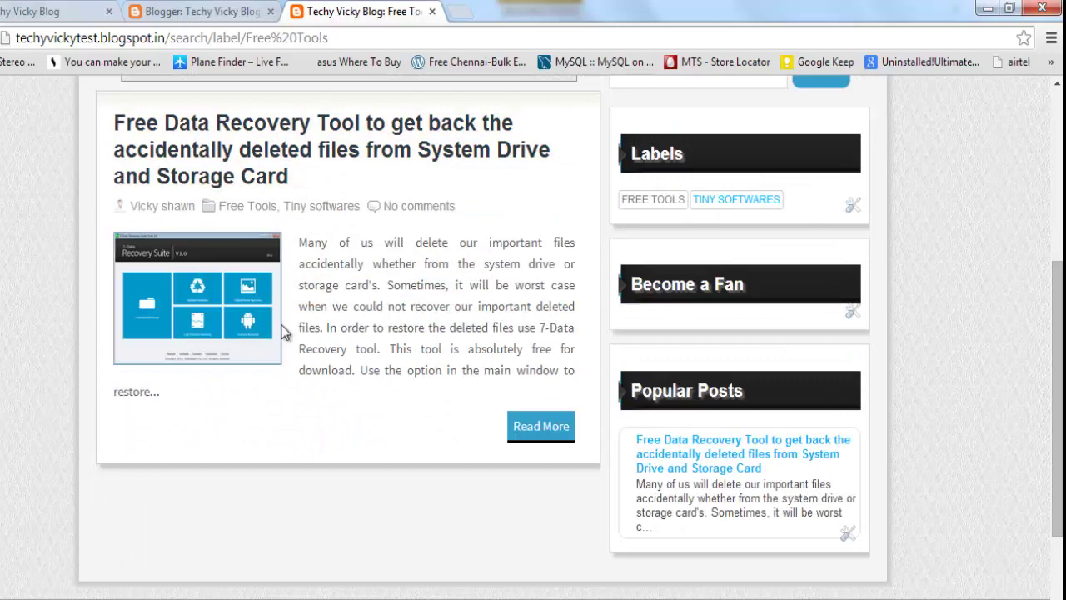
pyautogui.scroll(-2, 397, 356)
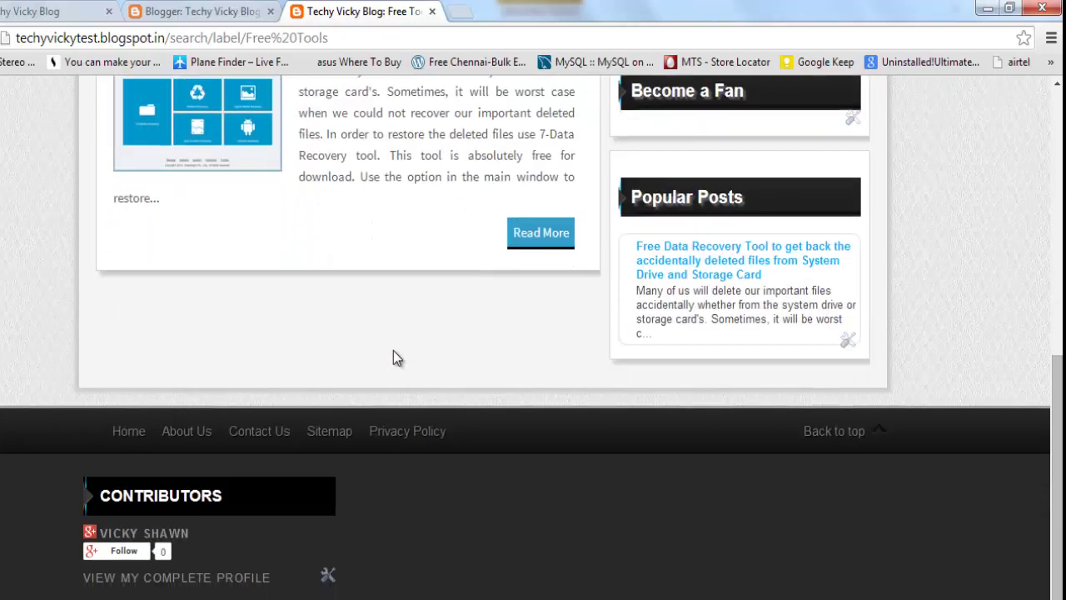
pyautogui.scroll(3, 404, 366)
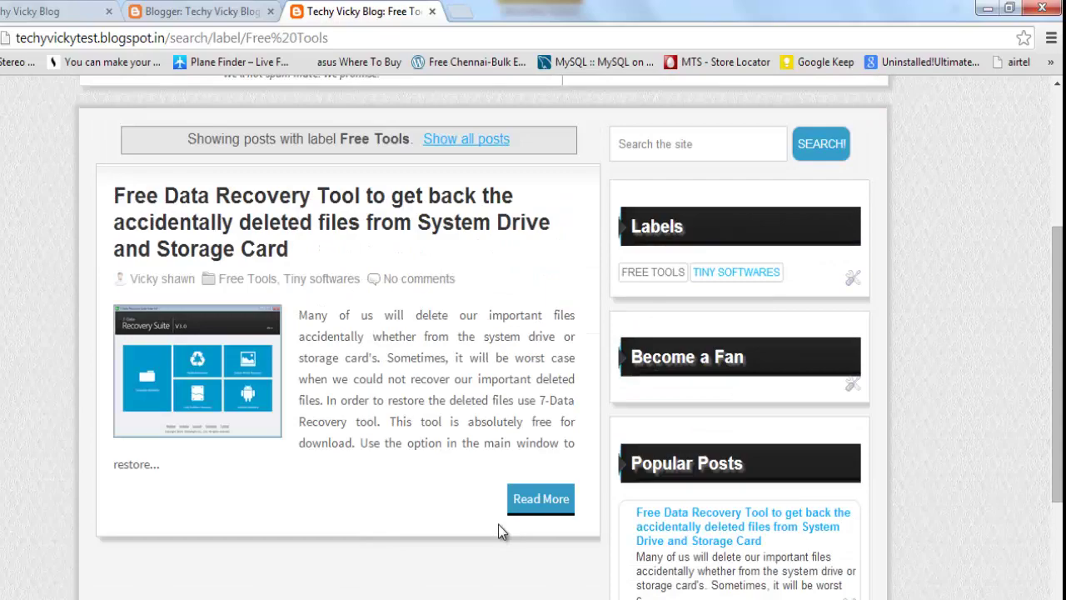
pyautogui.scroll(-3, 498, 525)
pyautogui.scroll(6, 408, 334)
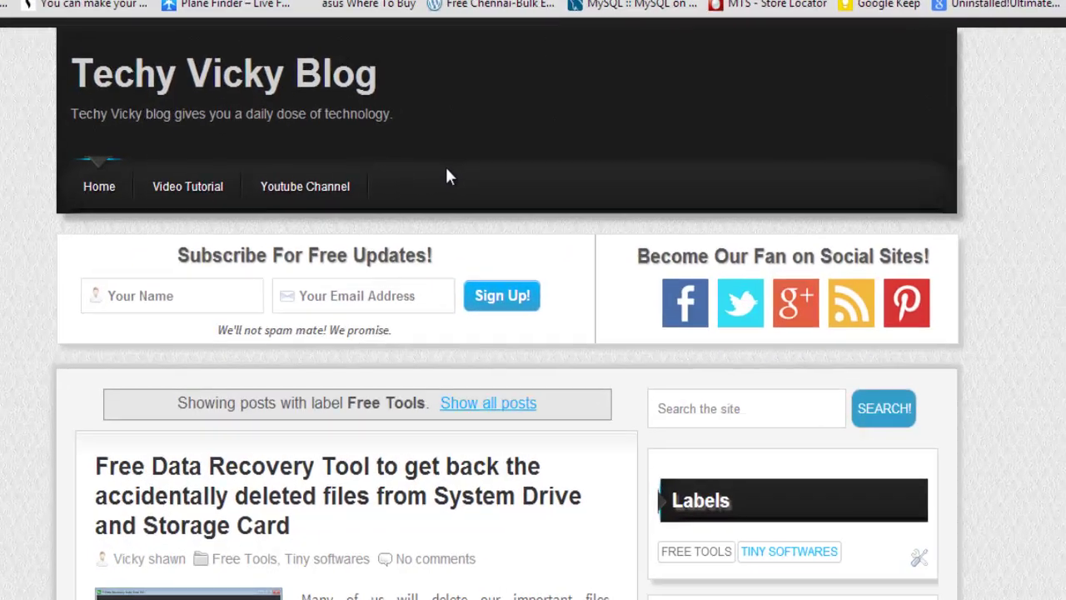